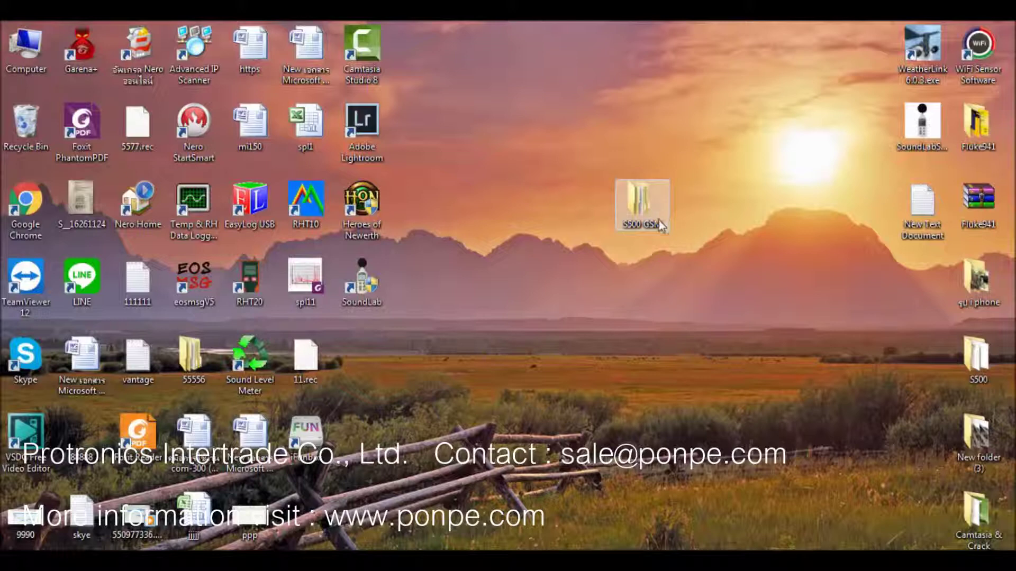
# - Browse S500 GSM > S500-GSM > Driver > 64 and select the CH341SER installer
pyautogui.moveTo(658, 220); pyautogui.dragTo(656, 159)
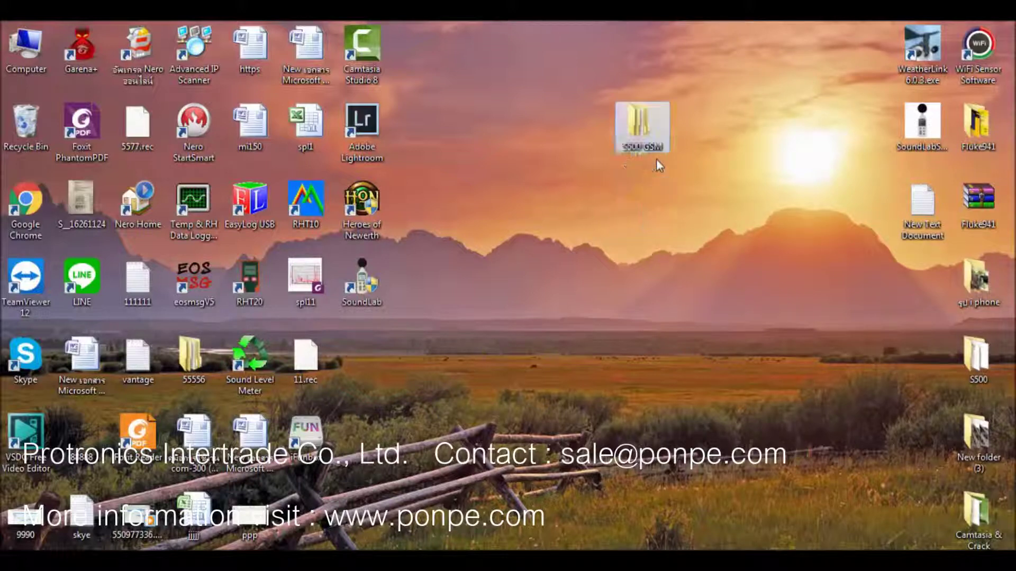
pyautogui.doubleClick(644, 128)
pyautogui.doubleClick(524, 187)
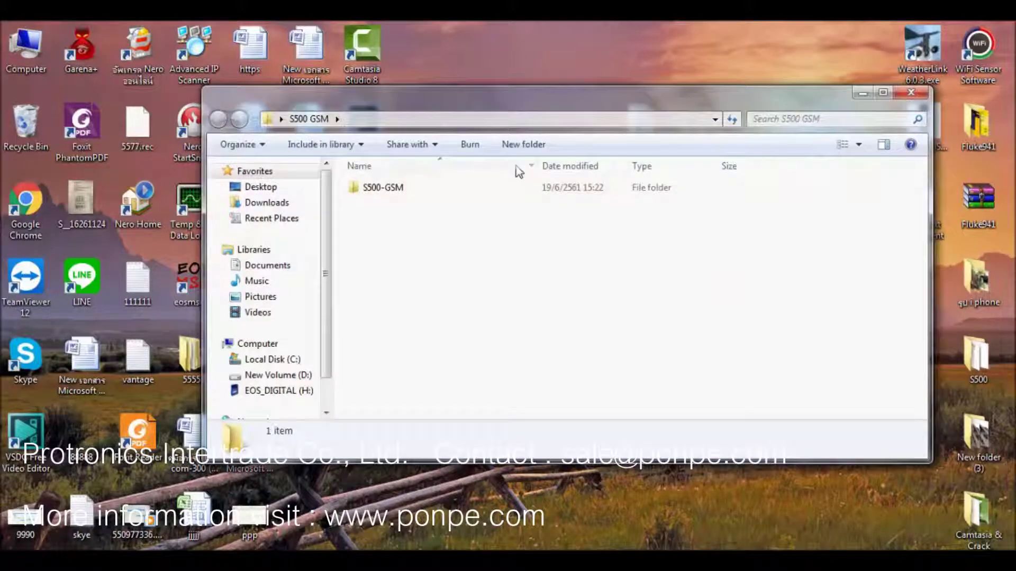
pyautogui.doubleClick(461, 192)
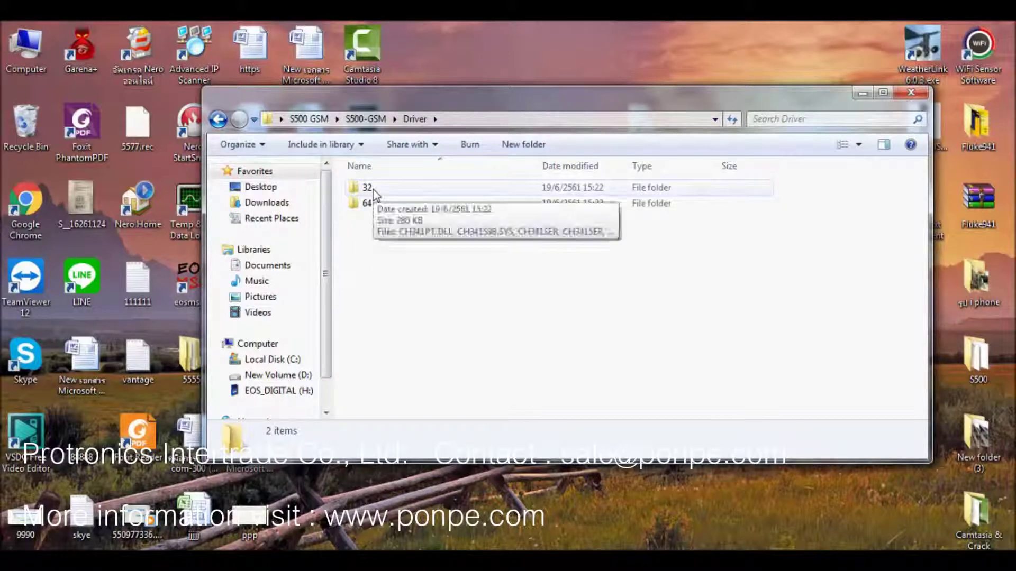
pyautogui.doubleClick(373, 208)
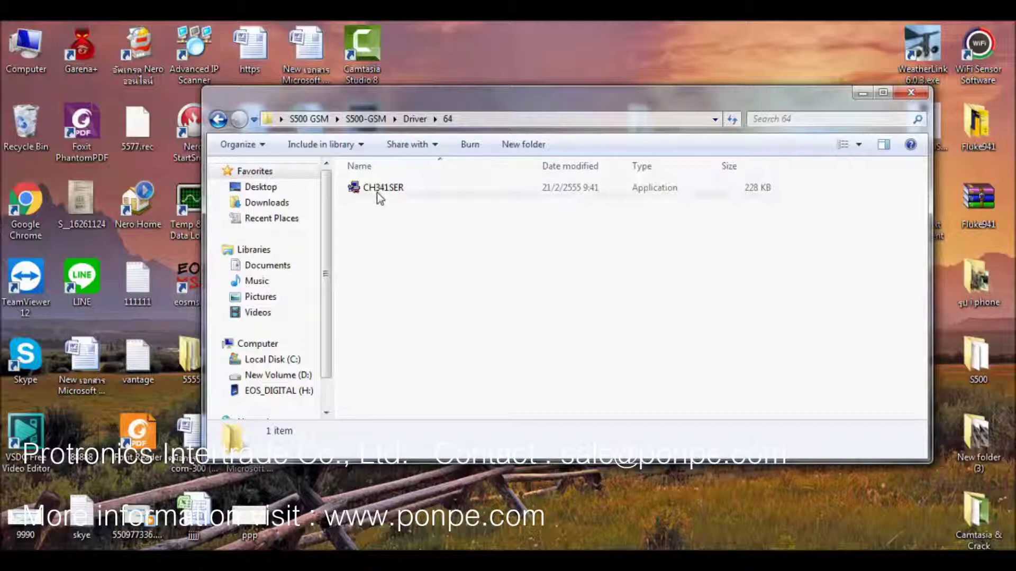
pyautogui.click(379, 198)
# - Install the CH341 USB-serial driver via DriverSetup(X64) and return to the Driver folder
pyautogui.doubleClick(378, 194)
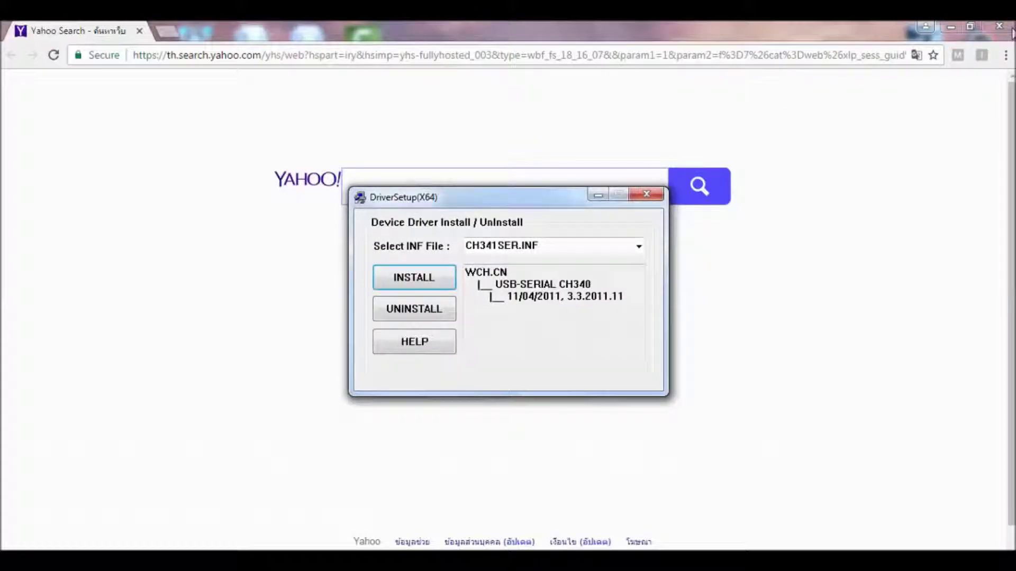
pyautogui.click(999, 26)
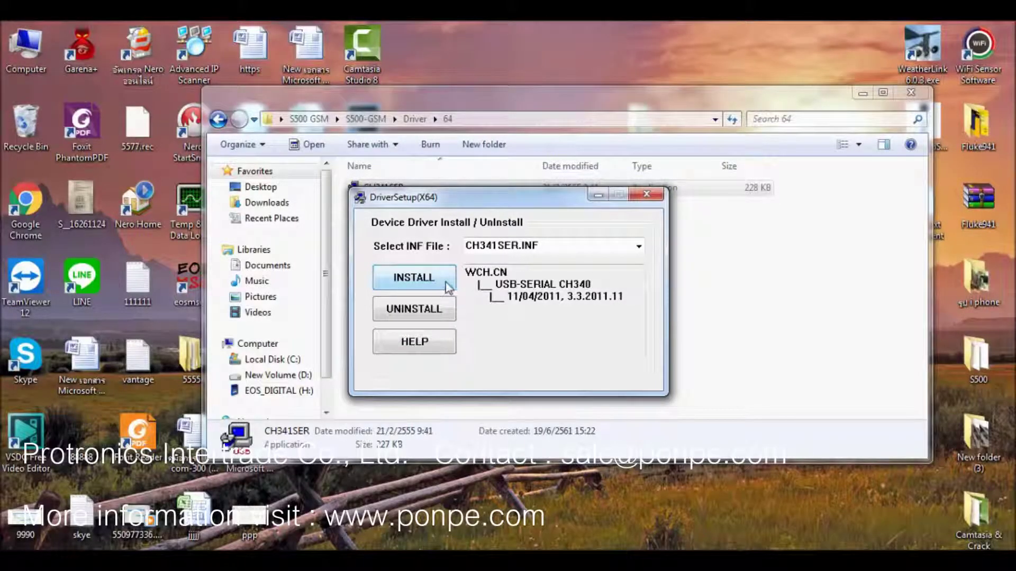
pyautogui.click(649, 196)
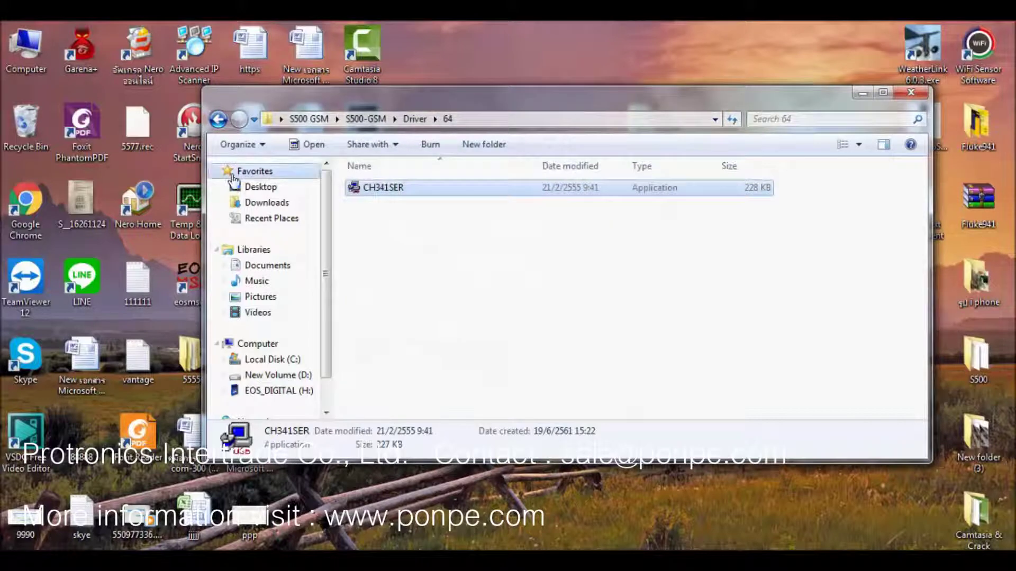
pyautogui.click(218, 120)
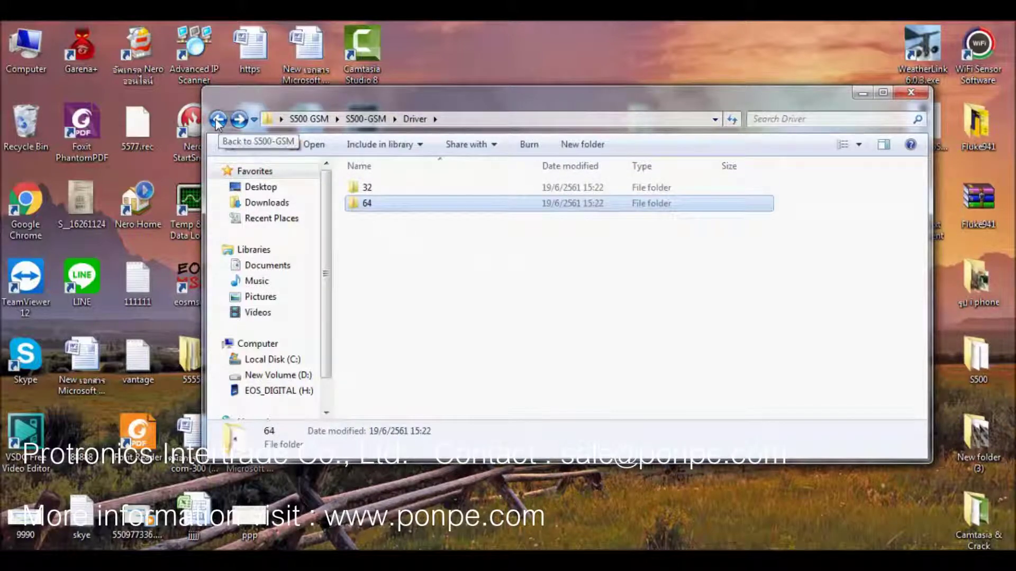
# - Go back to S500-GSM and launch LogPro.exe from the logpro1.39 folder
pyautogui.click(217, 121)
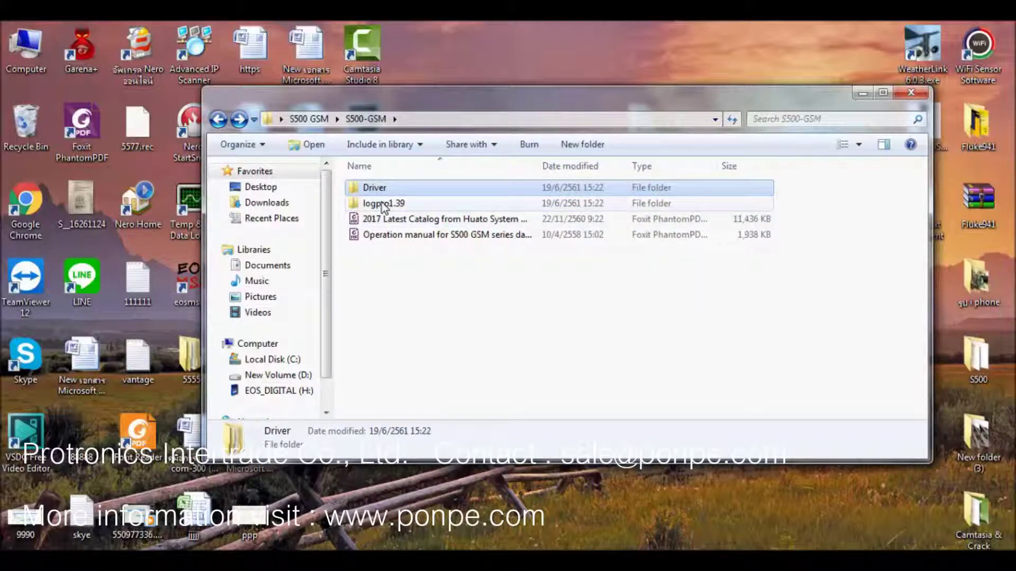
pyautogui.doubleClick(383, 205)
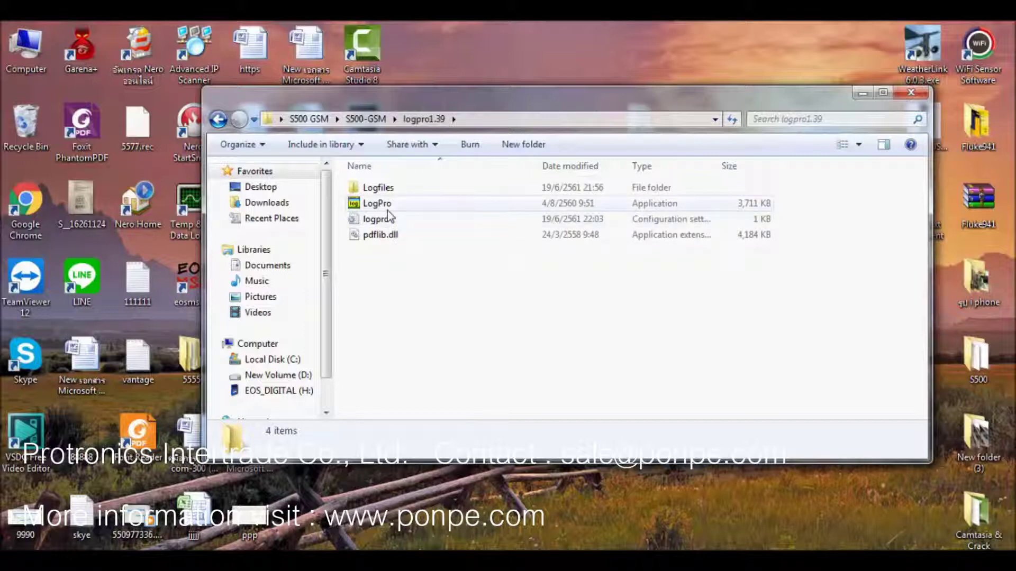
pyautogui.click(387, 211)
pyautogui.doubleClick(387, 211)
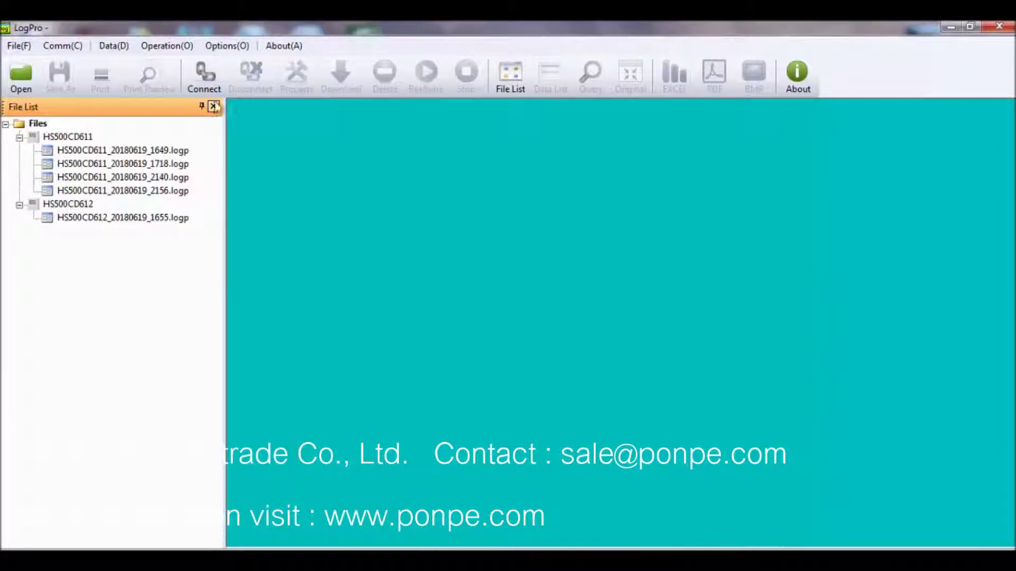
# - Connect LogPro to the S500TH data logger on port COM10
pyautogui.click(207, 80)
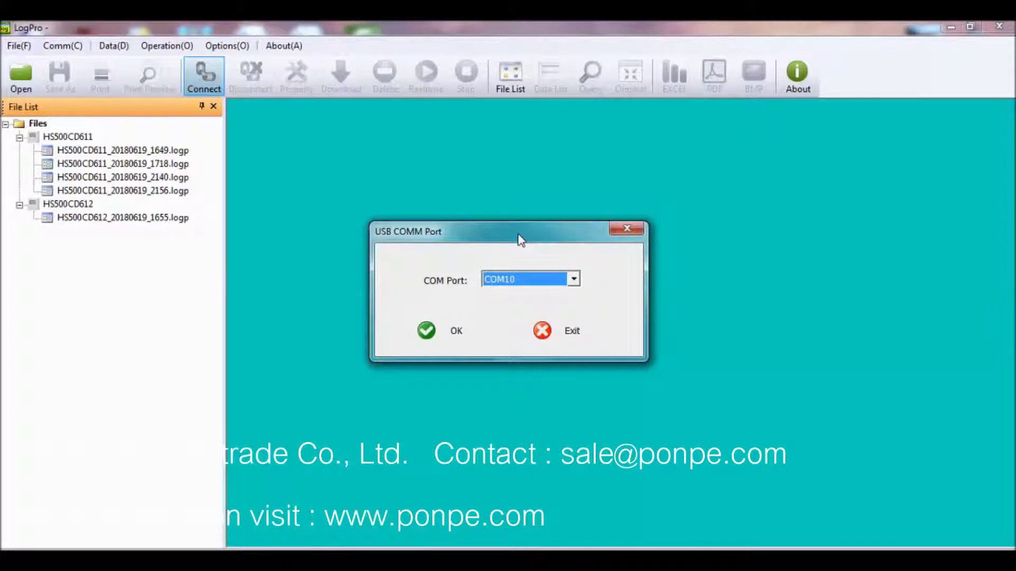
pyautogui.click(450, 333)
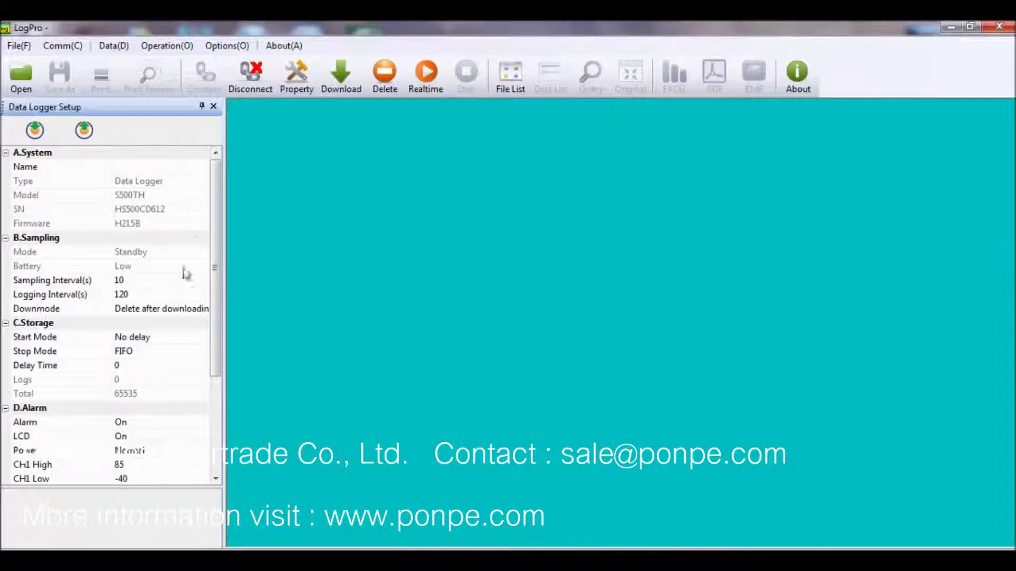
# - Check the 120 s logging interval and change Downmode from Delete to Save always
pyautogui.moveTo(219, 218)
pyautogui.mouseDown()
pyautogui.moveTo(208, 310)
pyautogui.moveTo(206, 228)
pyautogui.mouseUp()
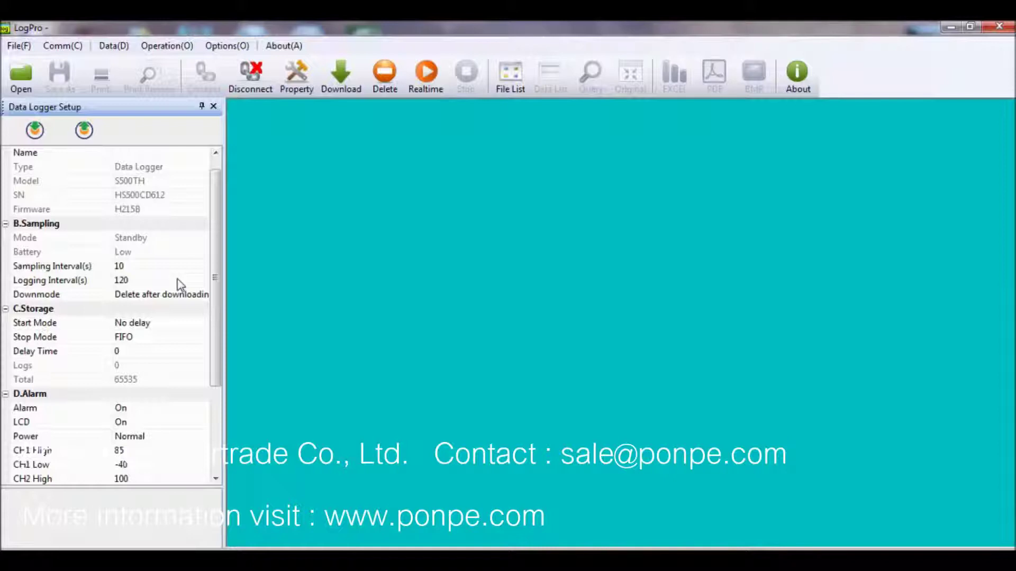
pyautogui.click(178, 280)
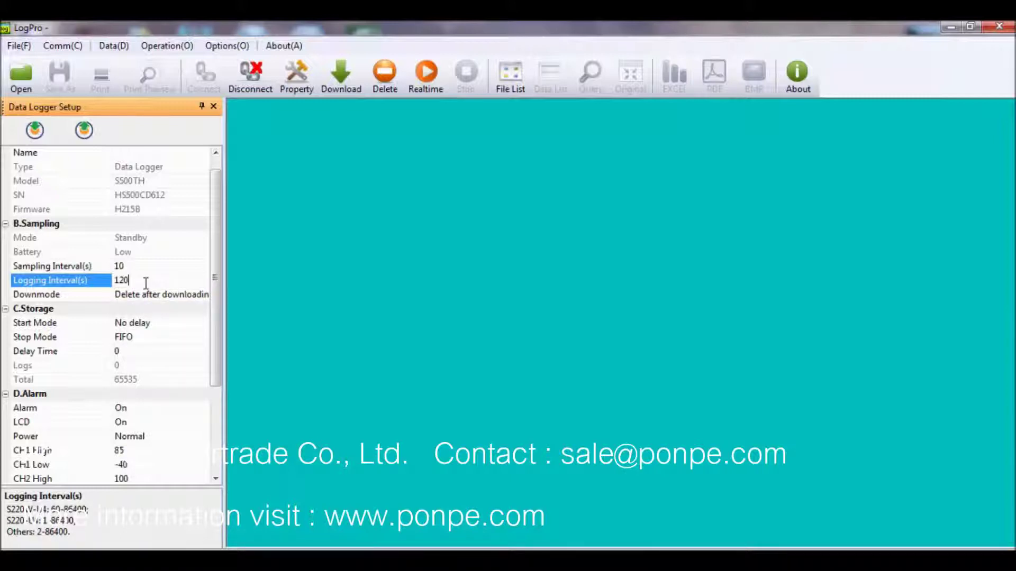
pyautogui.click(106, 299)
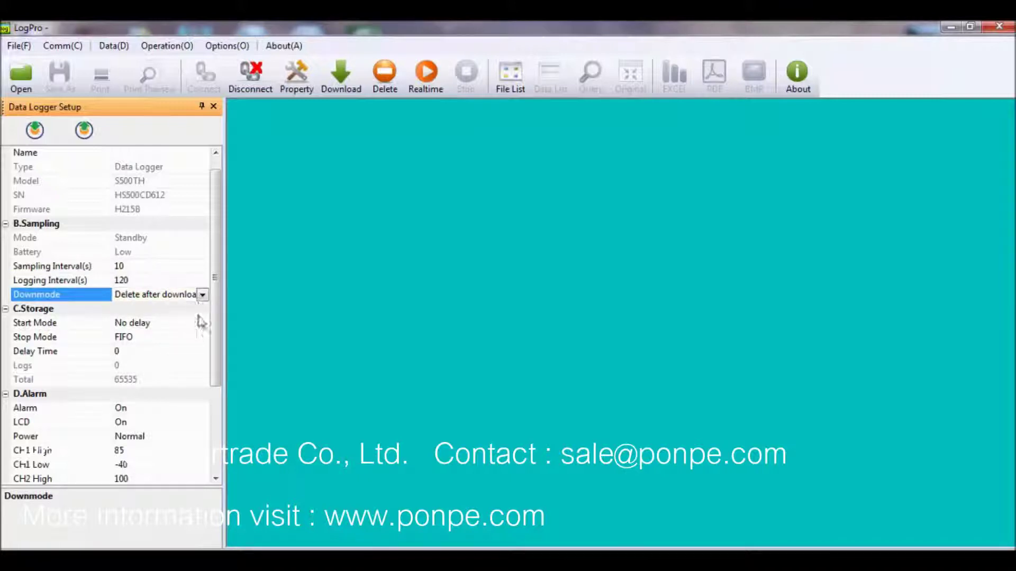
pyautogui.click(203, 295)
pyautogui.click(204, 296)
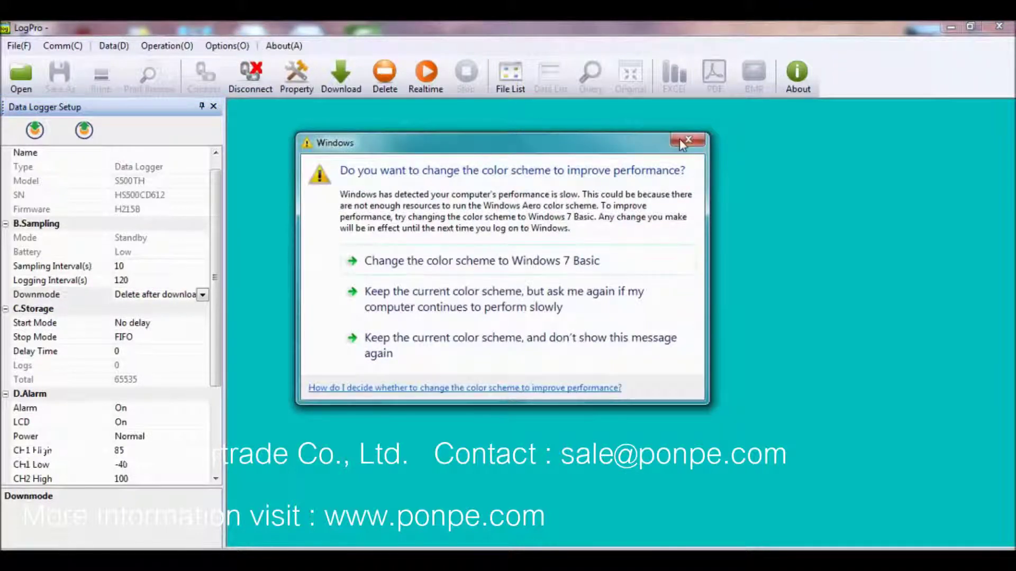
pyautogui.click(682, 142)
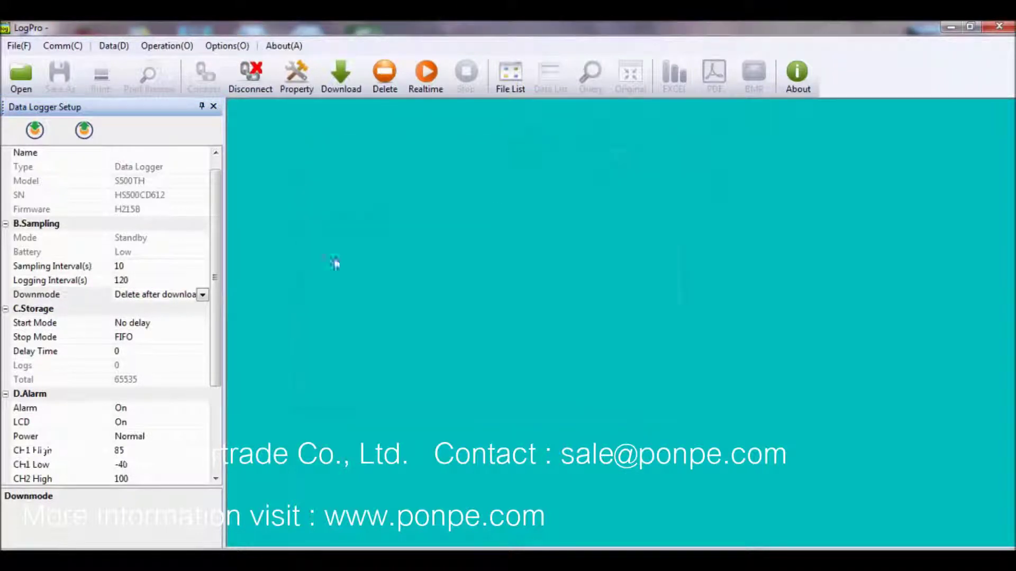
pyautogui.click(156, 301)
pyautogui.click(151, 310)
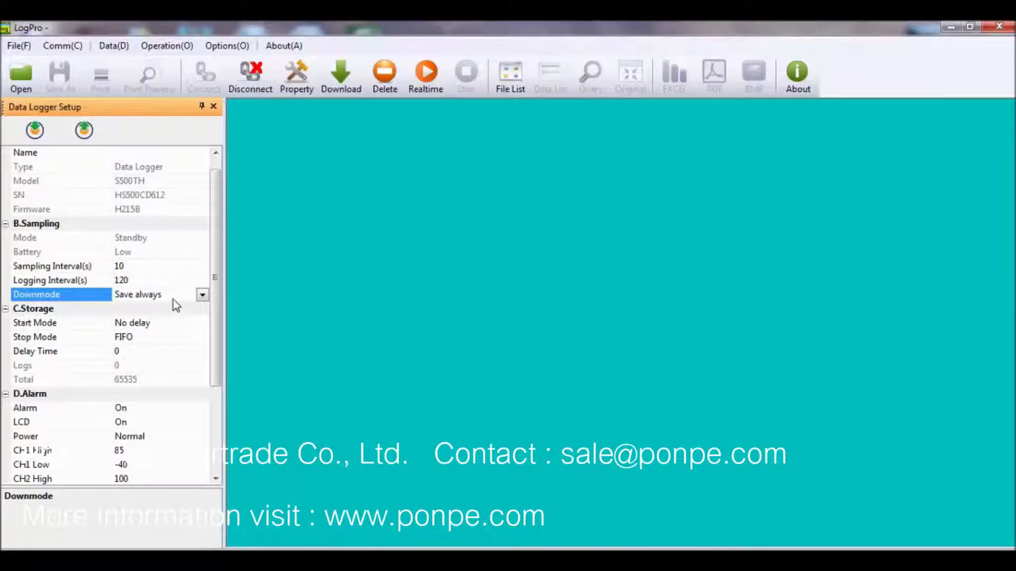
pyautogui.click(167, 323)
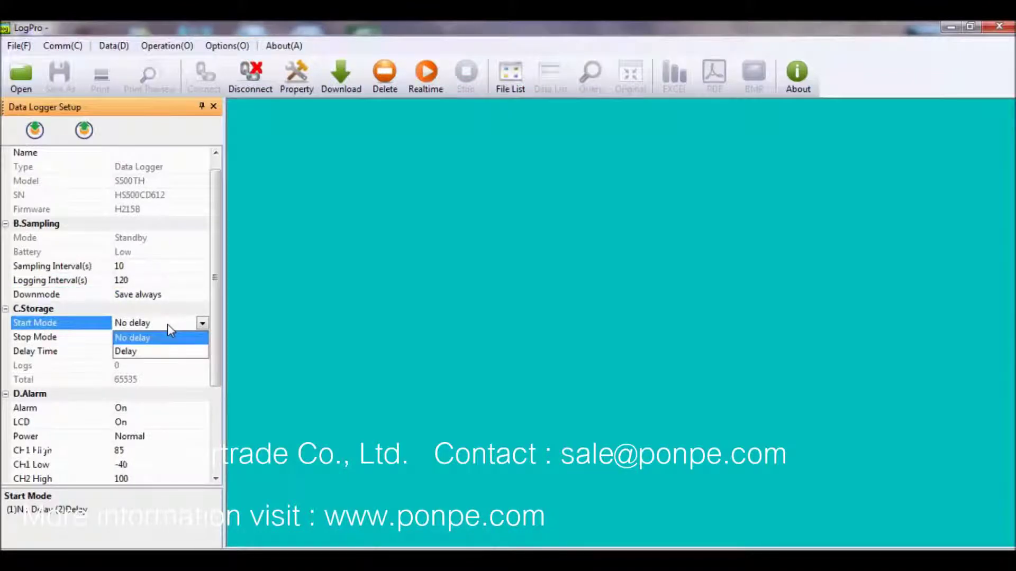
pyautogui.click(167, 325)
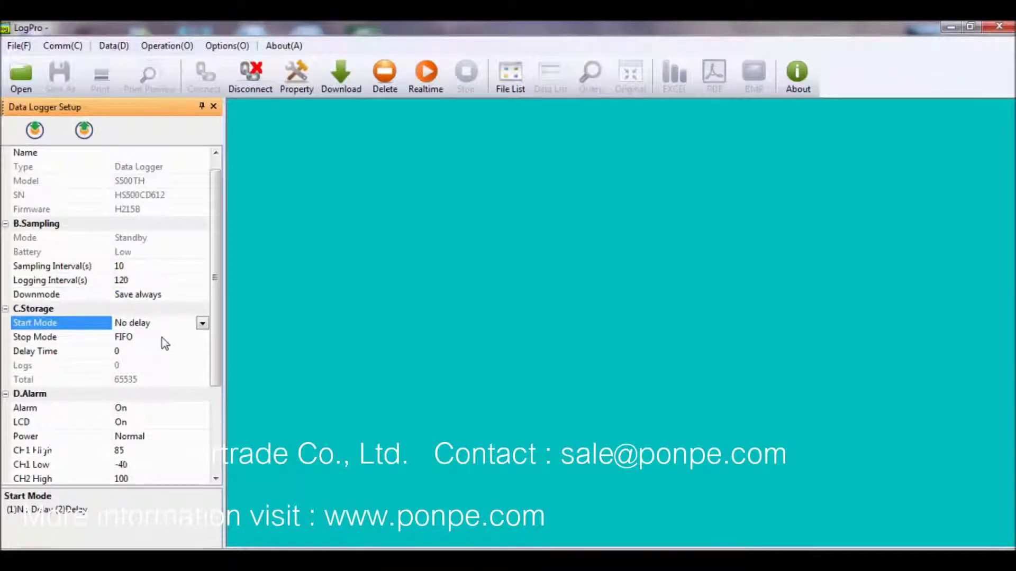
pyautogui.click(162, 338)
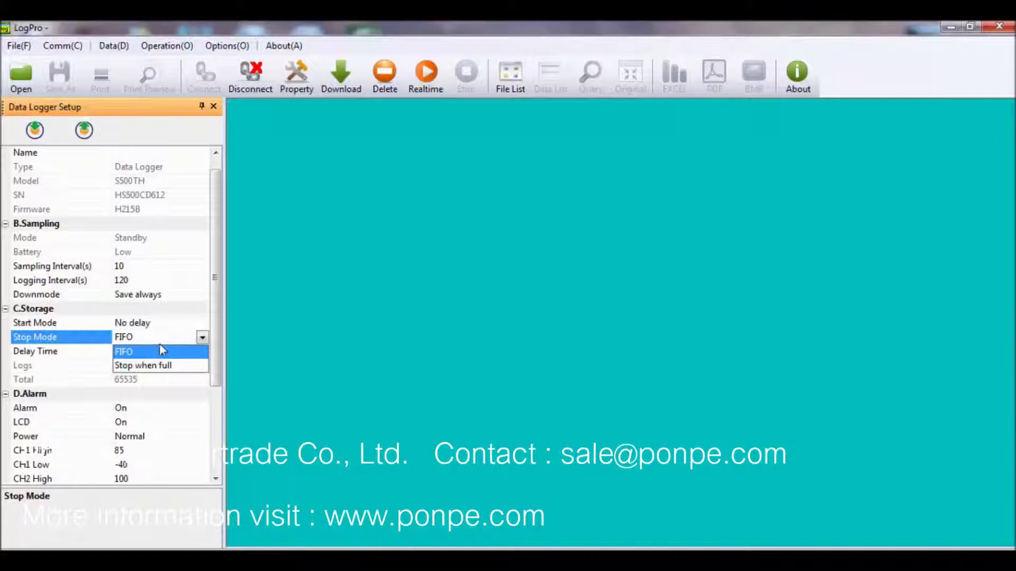
pyautogui.click(163, 347)
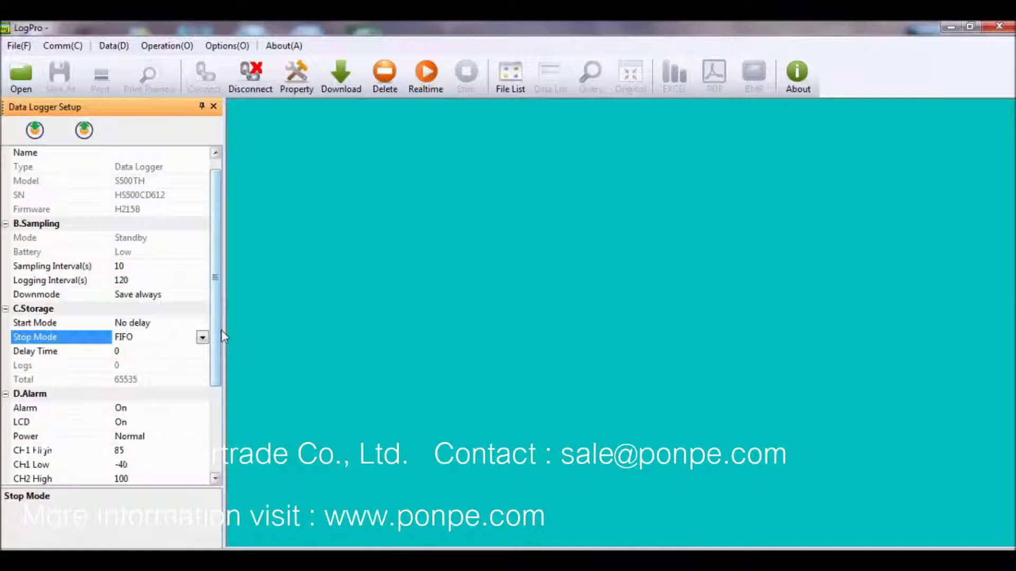
pyautogui.moveTo(214, 377); pyautogui.dragTo(214, 461)
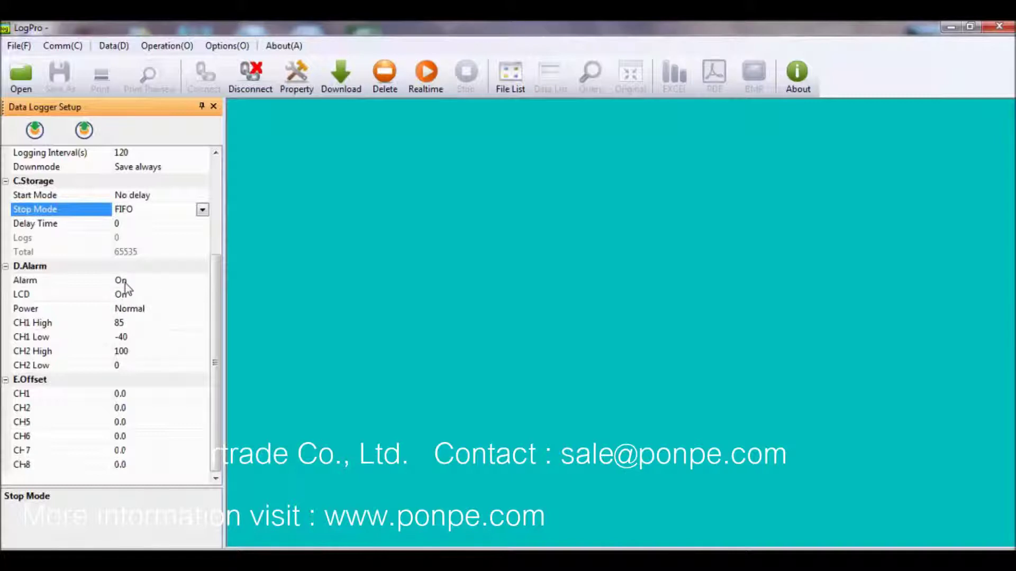
pyautogui.click(125, 281)
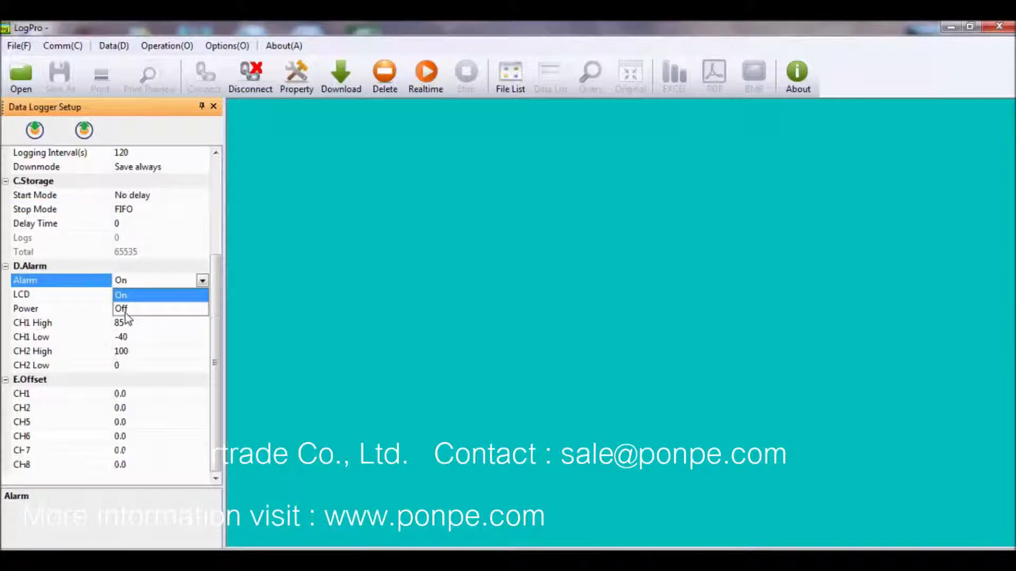
pyautogui.click(123, 309)
pyautogui.click(122, 297)
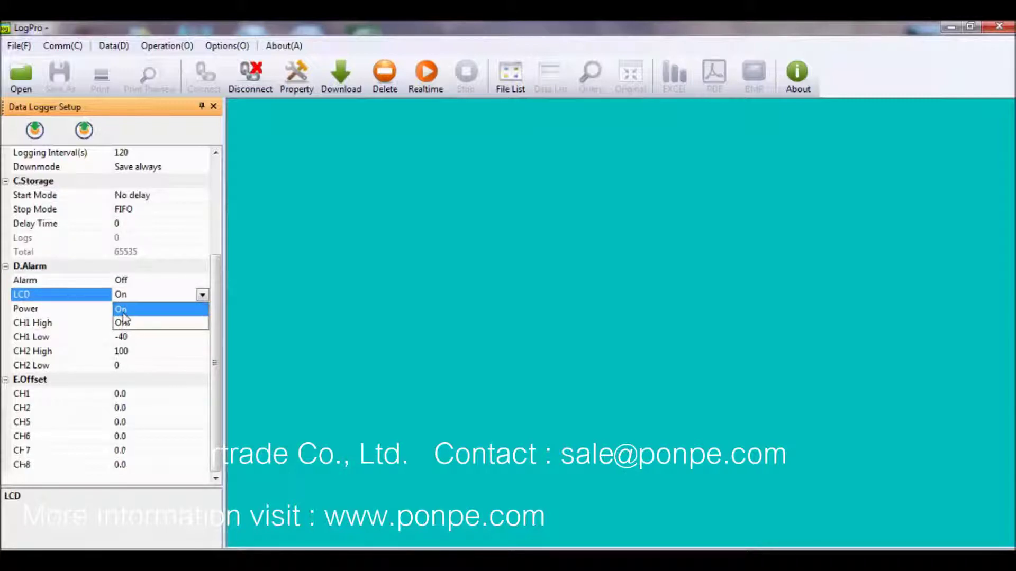
pyautogui.click(123, 310)
pyautogui.click(123, 311)
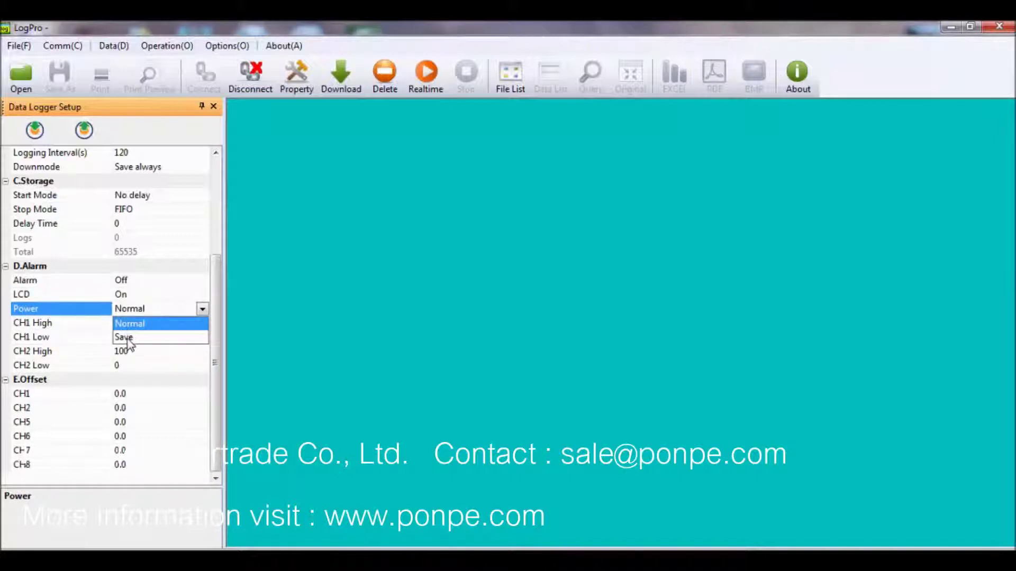
pyautogui.click(130, 325)
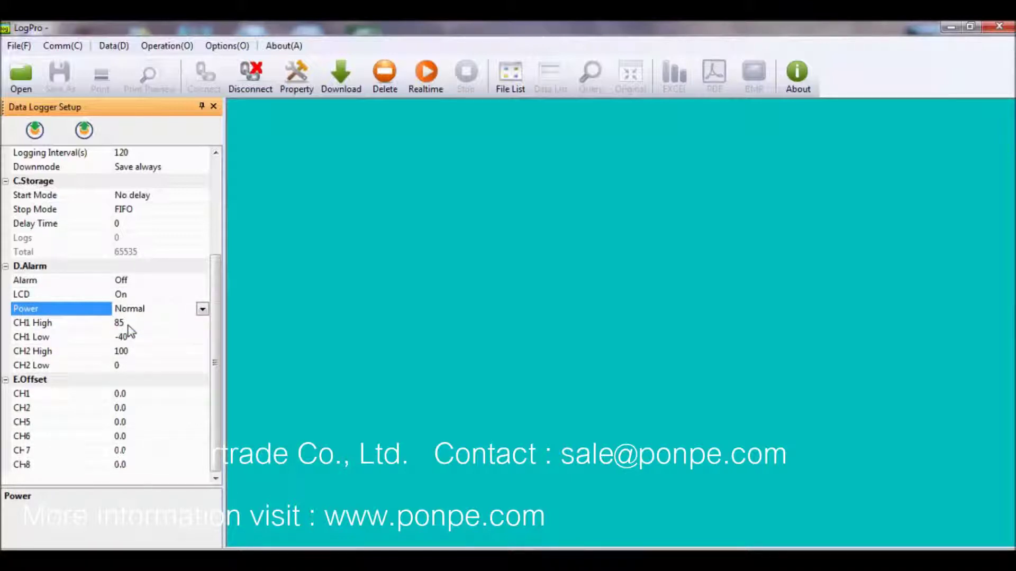
pyautogui.click(91, 338)
pyautogui.click(87, 325)
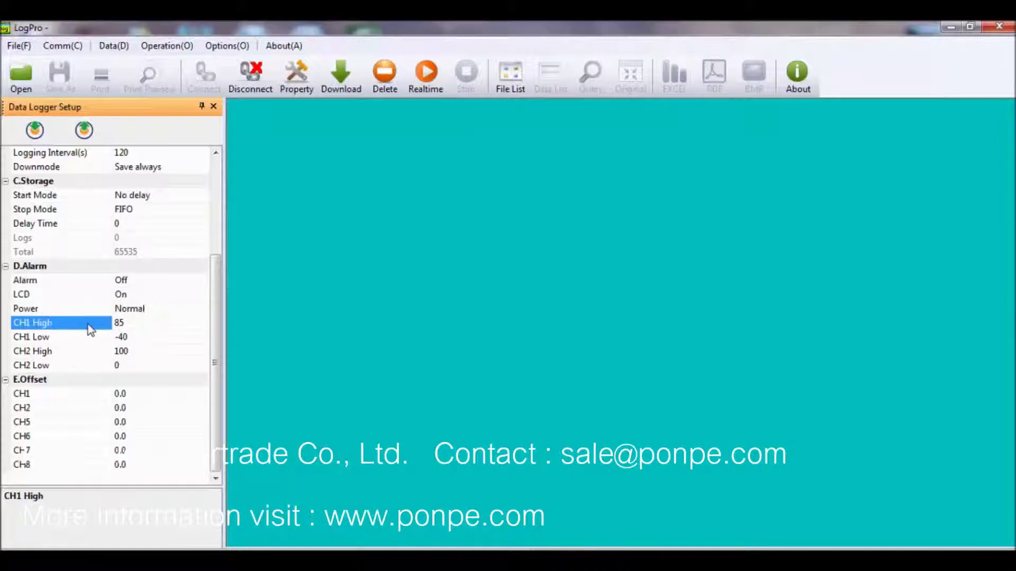
pyautogui.click(93, 341)
pyautogui.click(91, 328)
pyautogui.click(88, 342)
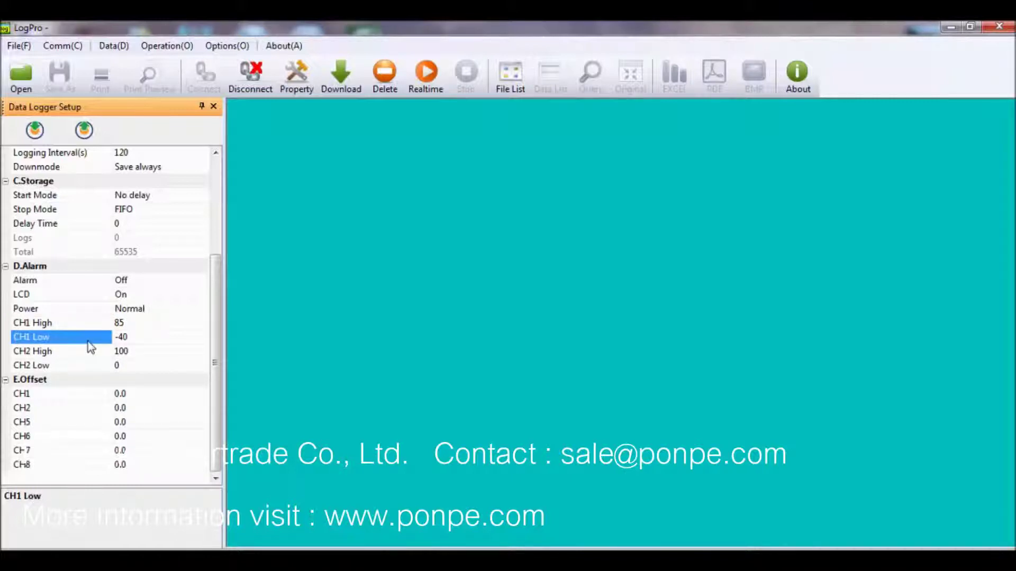
pyautogui.click(83, 354)
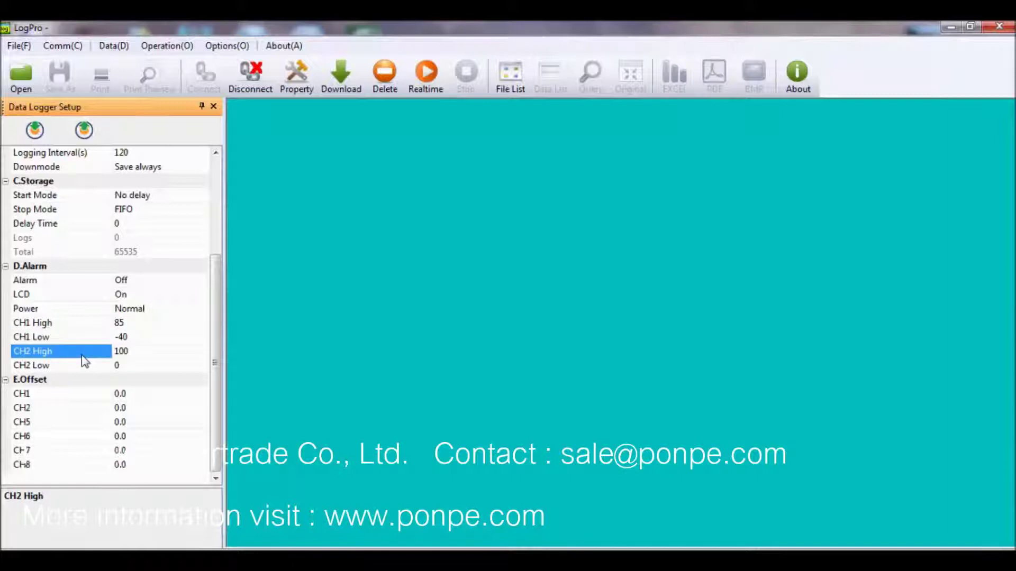
pyautogui.click(83, 365)
pyautogui.click(106, 339)
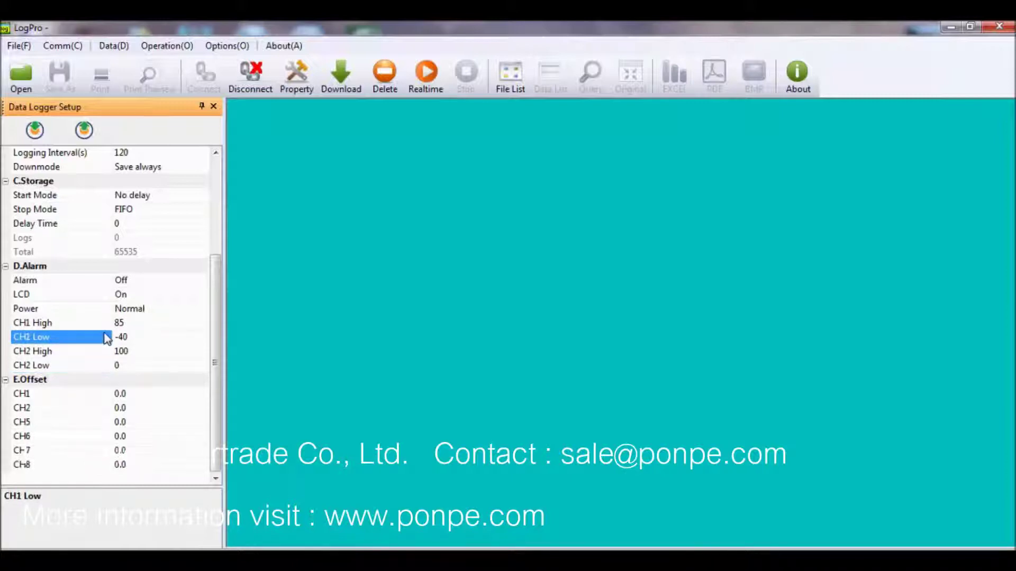
pyautogui.click(124, 324)
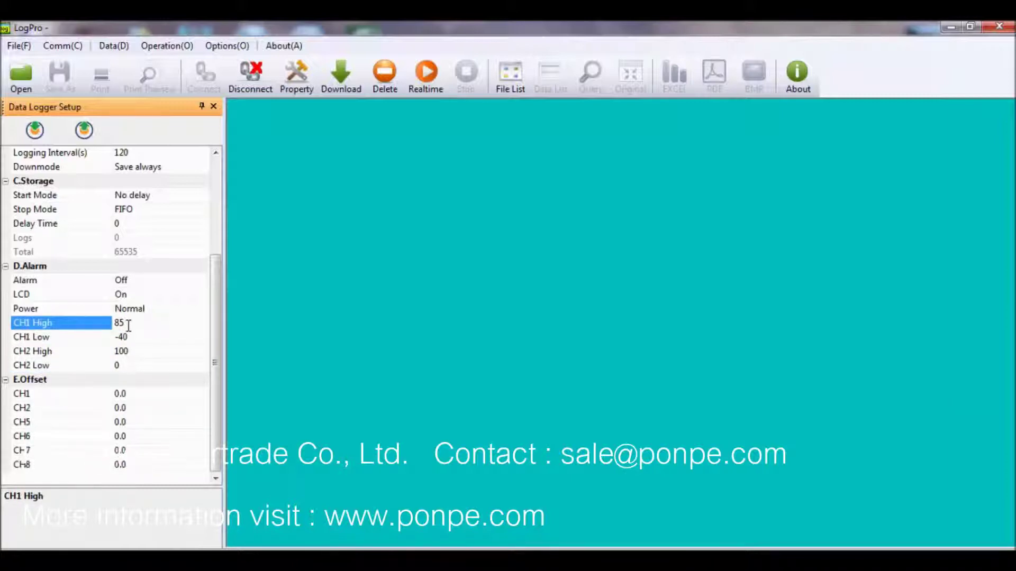
pyautogui.click(131, 336)
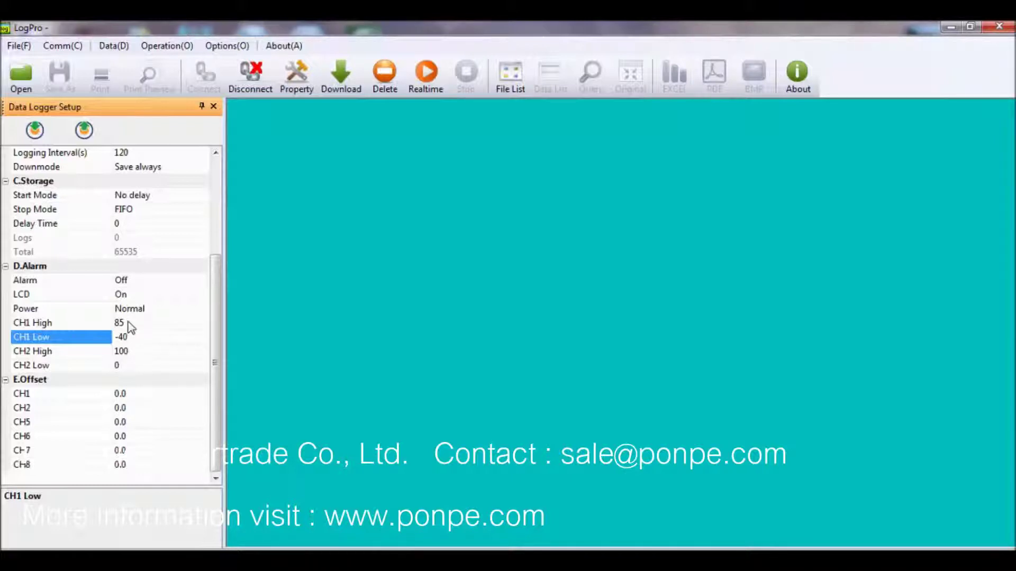
# - Lower the CH1 High limit from 85 and CH2 High from 100 to 70
pyautogui.click(129, 323)
pyautogui.press('BackSpace')
pyautogui.press('BackSpace')
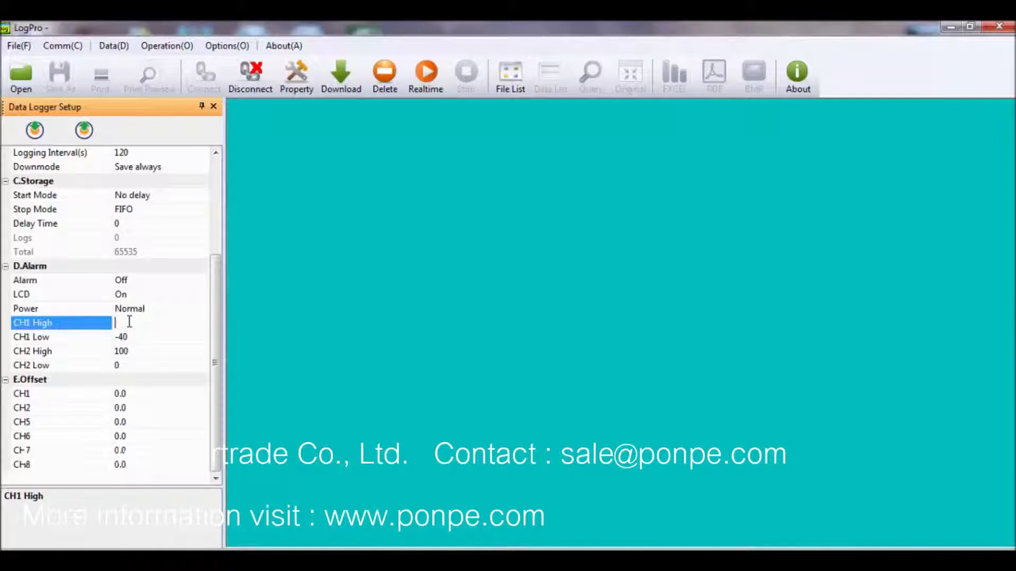
pyautogui.write('70')
pyautogui.click(139, 351)
pyautogui.press('BackSpace')
pyautogui.press('BackSpace')
pyautogui.press('BackSpace')
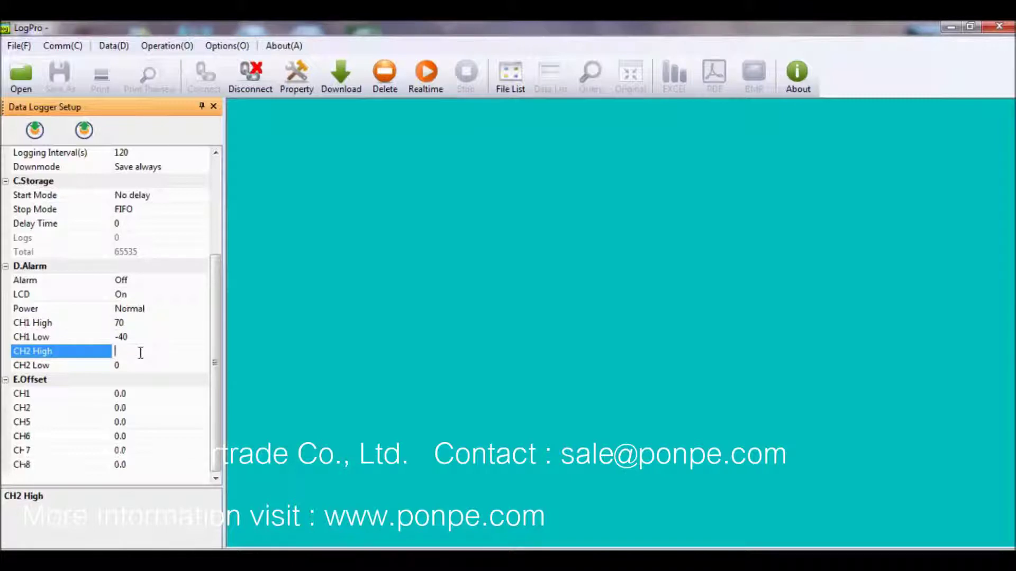
pyautogui.write('0')
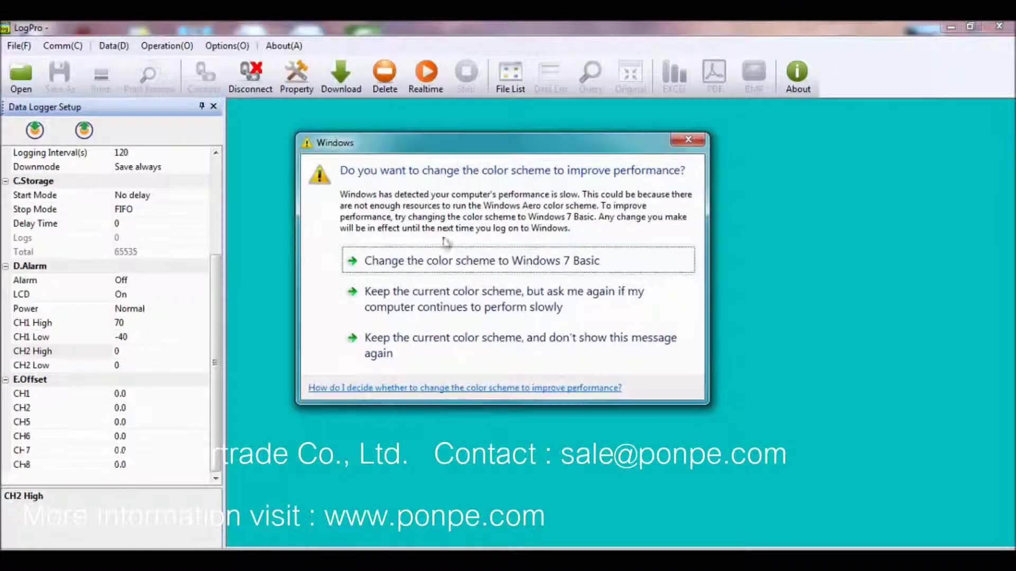
pyautogui.click(688, 141)
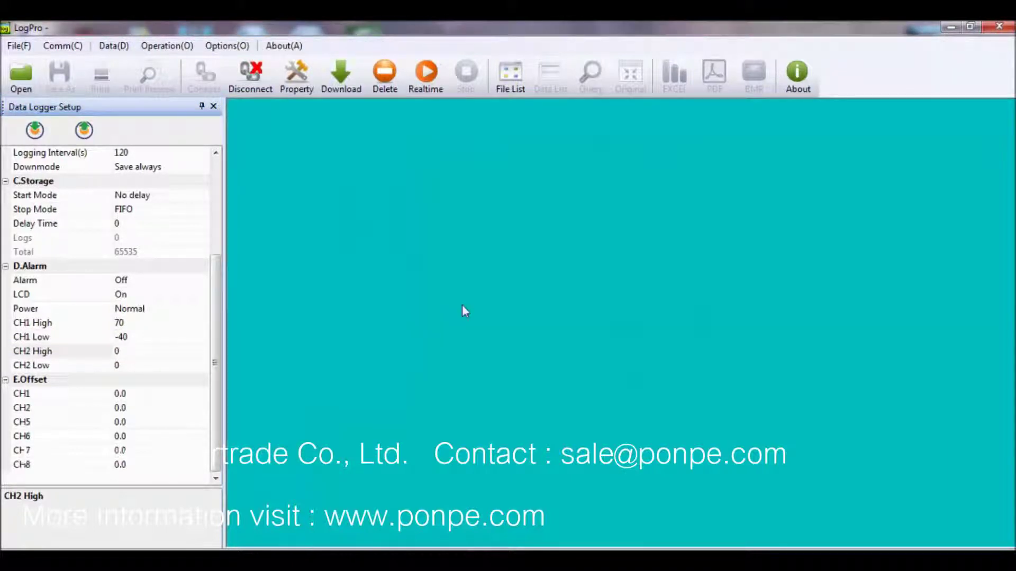
pyautogui.click(119, 352)
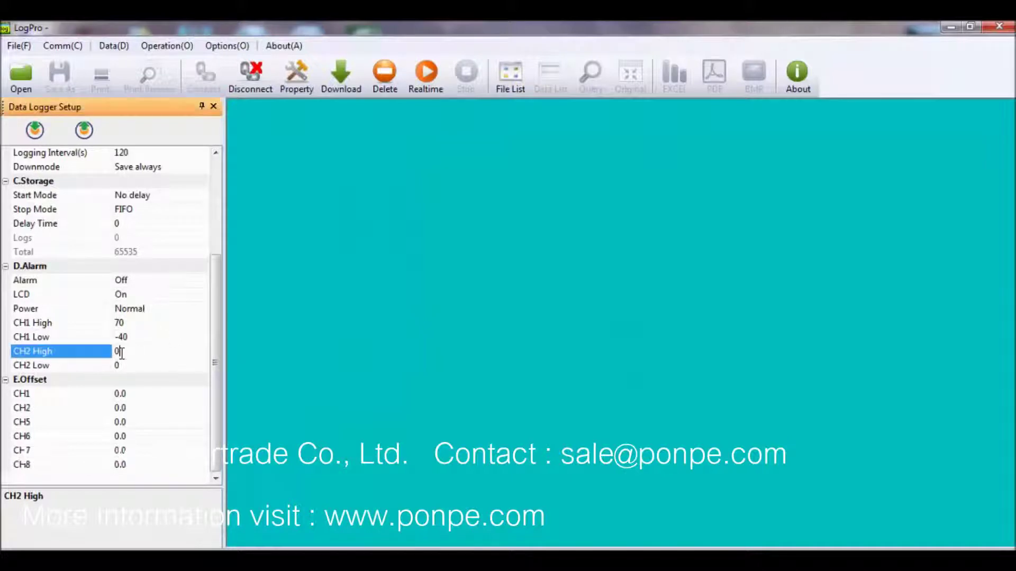
pyautogui.write('70')
pyautogui.moveTo(214, 308); pyautogui.dragTo(205, 209)
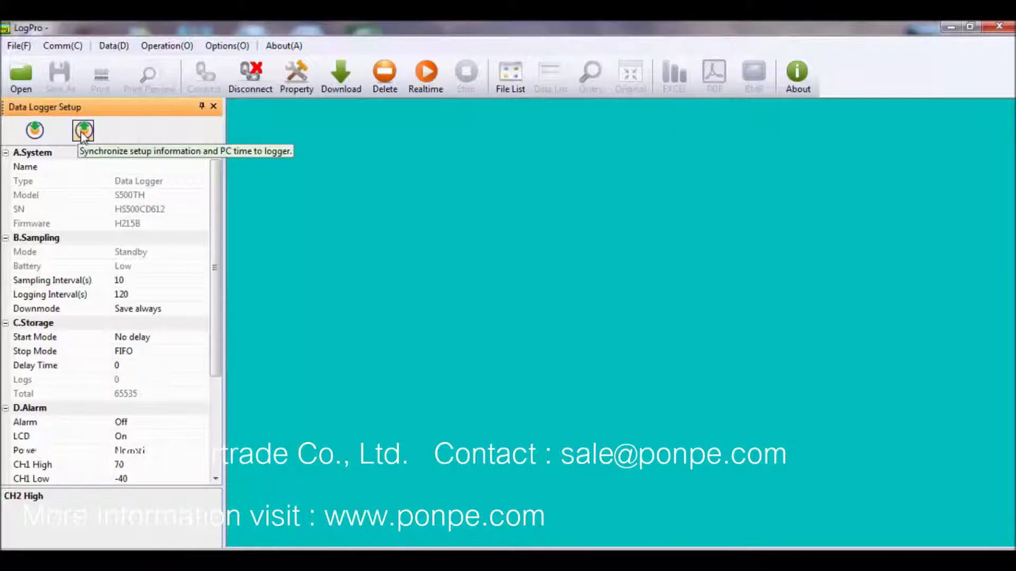
# - Cancel the first sync and change the logging interval from 120 to 60 seconds
pyautogui.click(83, 130)
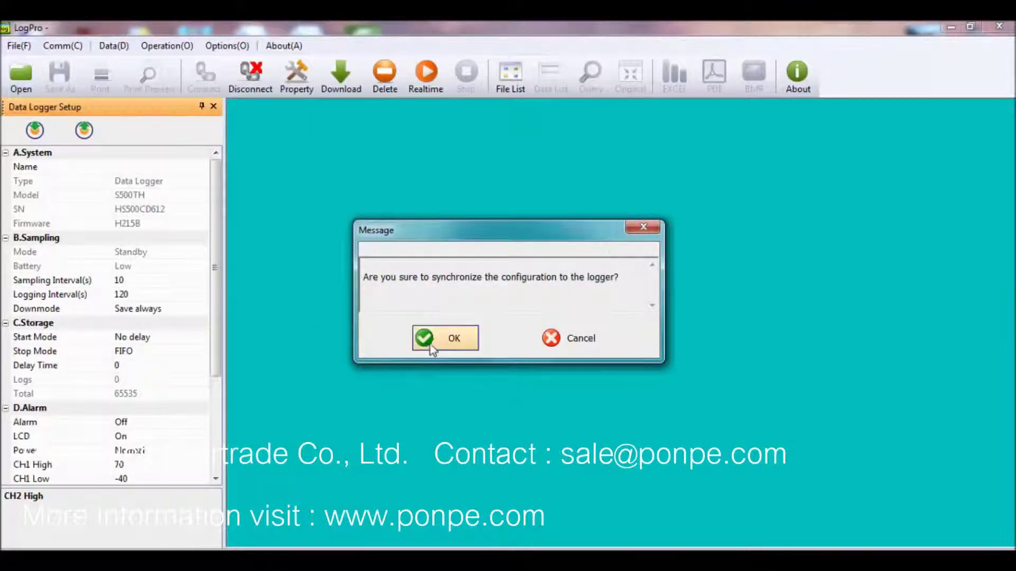
pyautogui.click(637, 229)
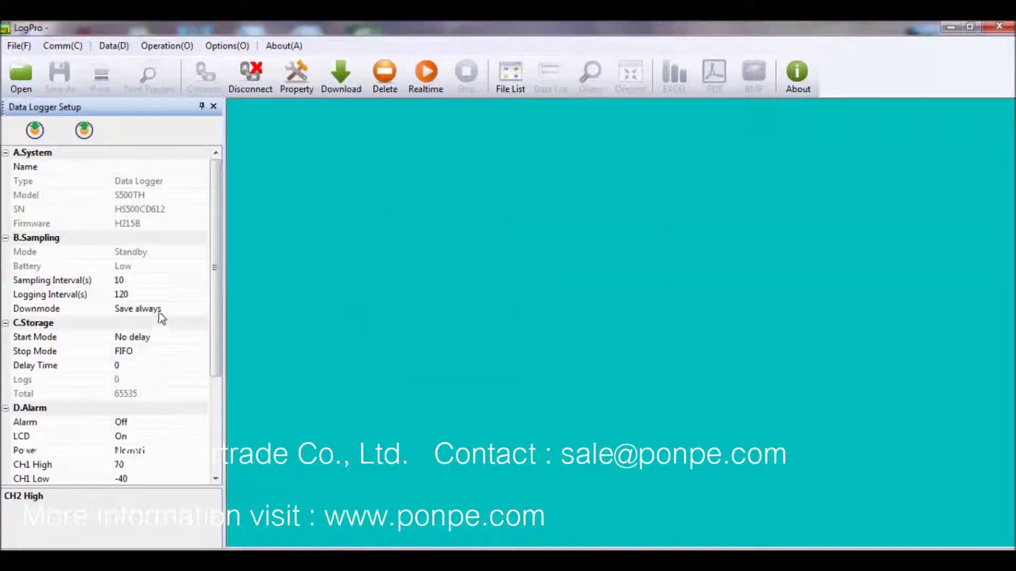
pyautogui.click(154, 295)
pyautogui.press('BackSpace')
pyautogui.press('BackSpace')
pyautogui.press('BackSpace')
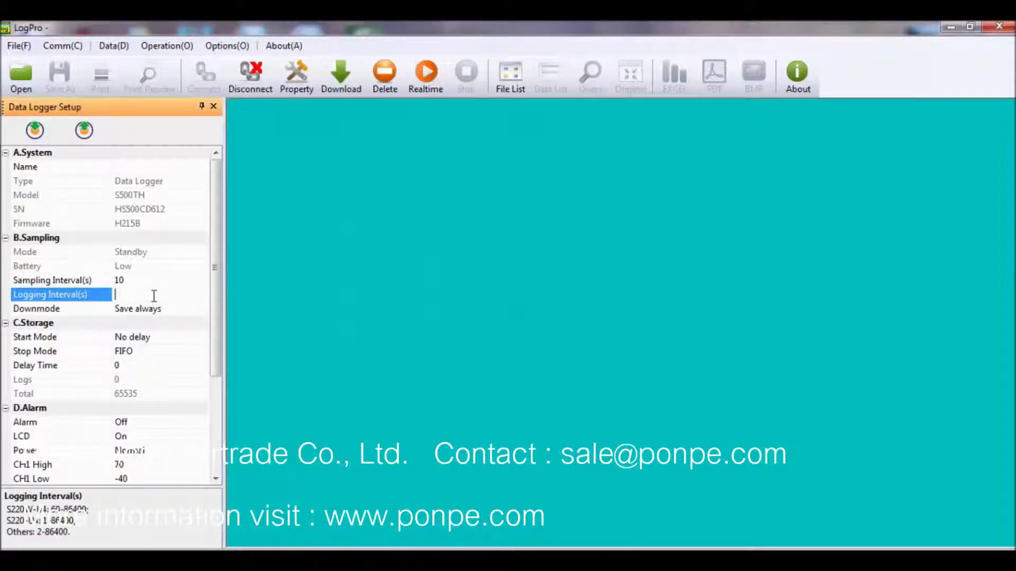
pyautogui.write('60')
# - Synchronize the updated configuration to the logger and acknowledge the success message
pyautogui.click(85, 132)
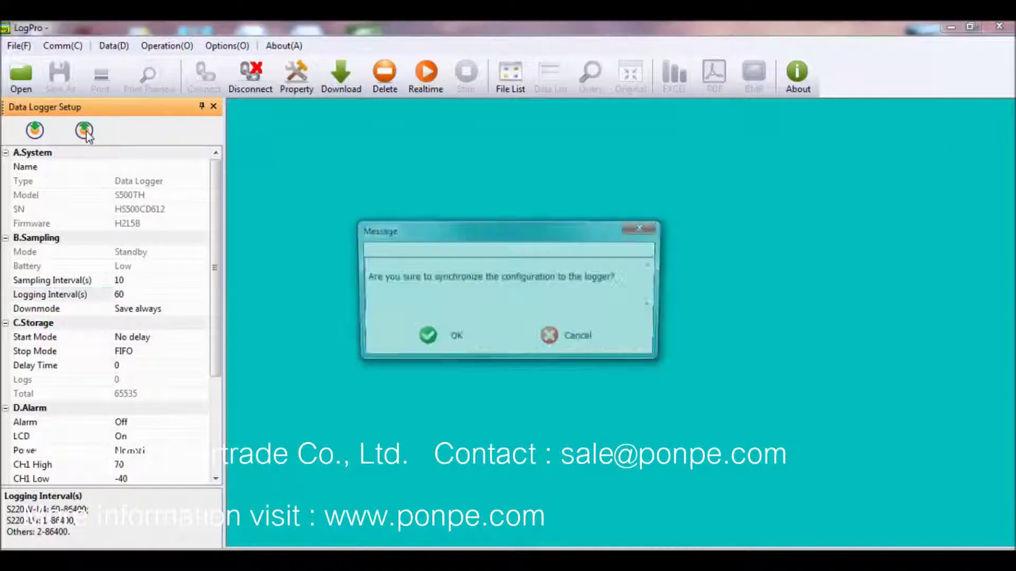
pyautogui.click(435, 338)
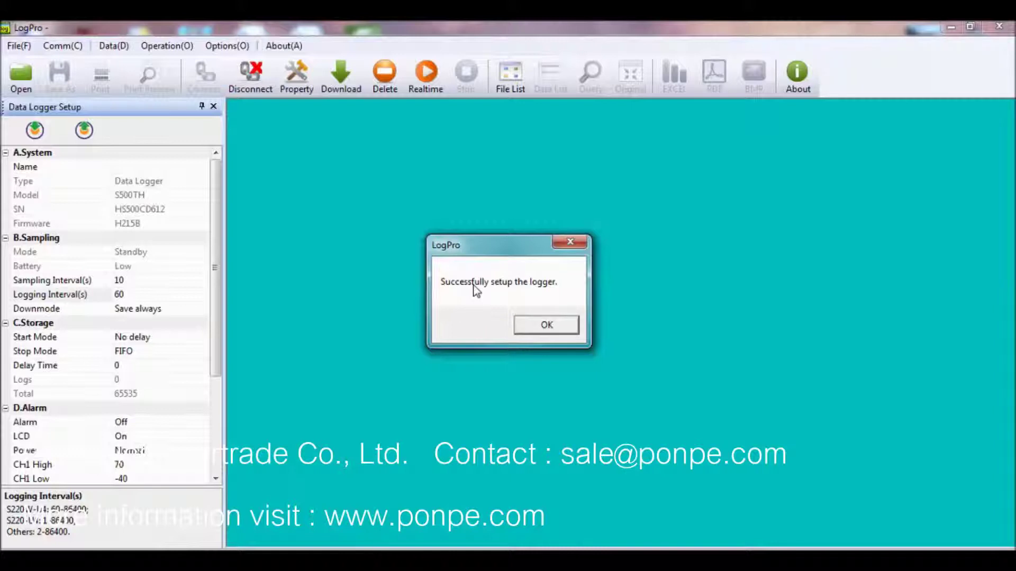
pyautogui.click(535, 328)
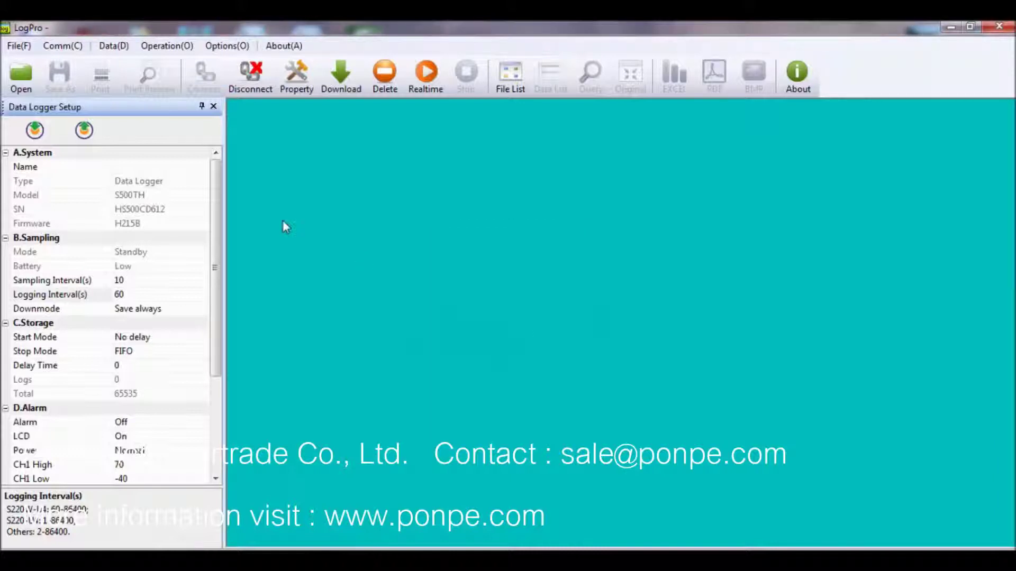
# - Enter the administrator's phone number in GSM Setup Phone Number One, sync it, and exit
pyautogui.click(221, 49)
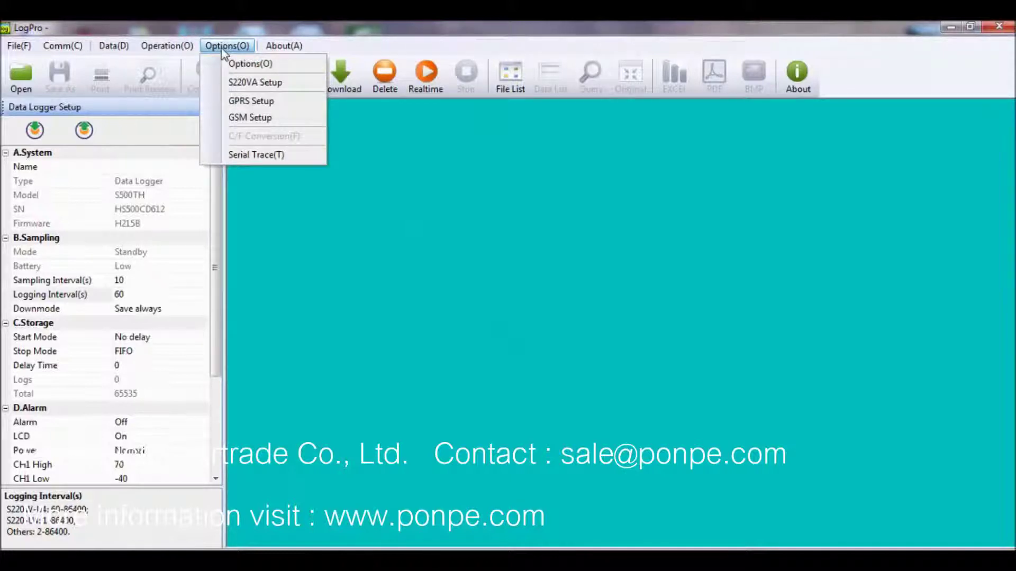
pyautogui.click(244, 118)
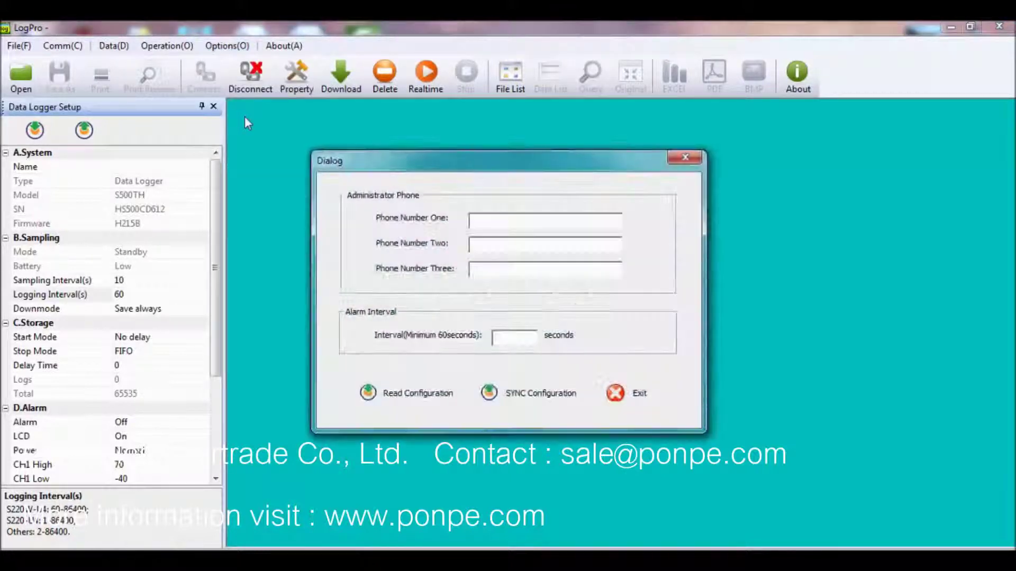
pyautogui.click(496, 219)
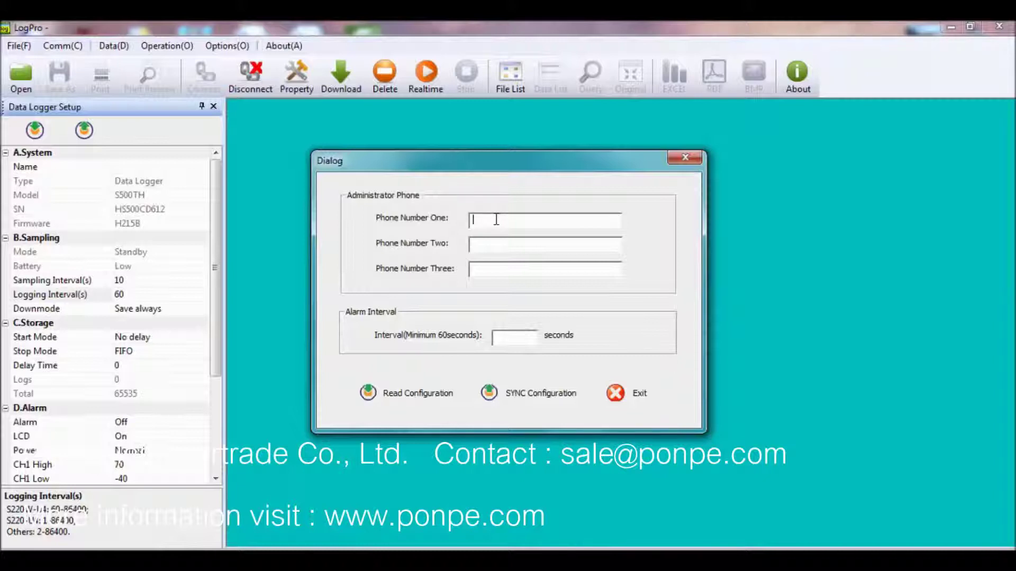
pyautogui.click(524, 399)
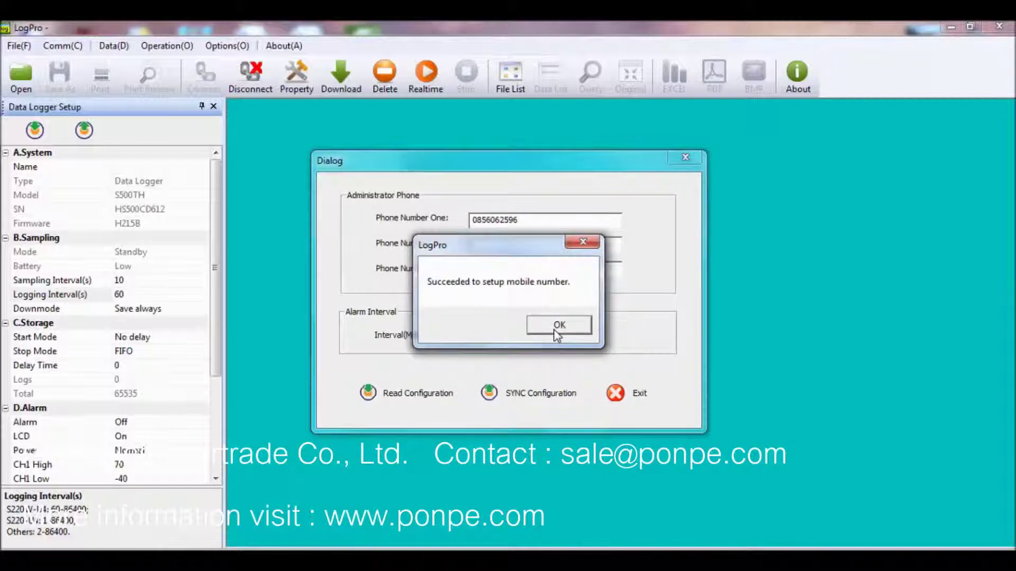
pyautogui.click(556, 330)
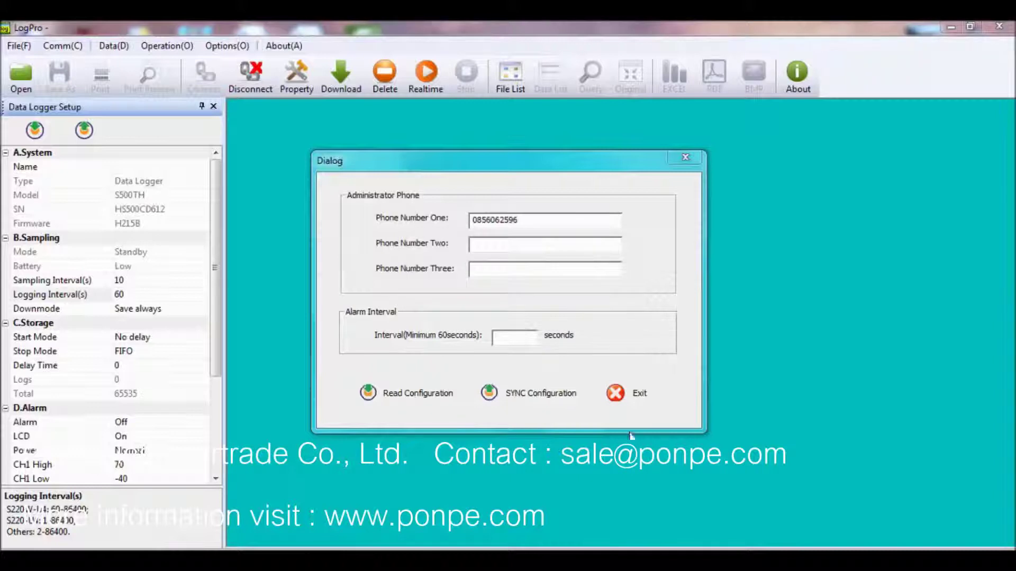
pyautogui.click(629, 402)
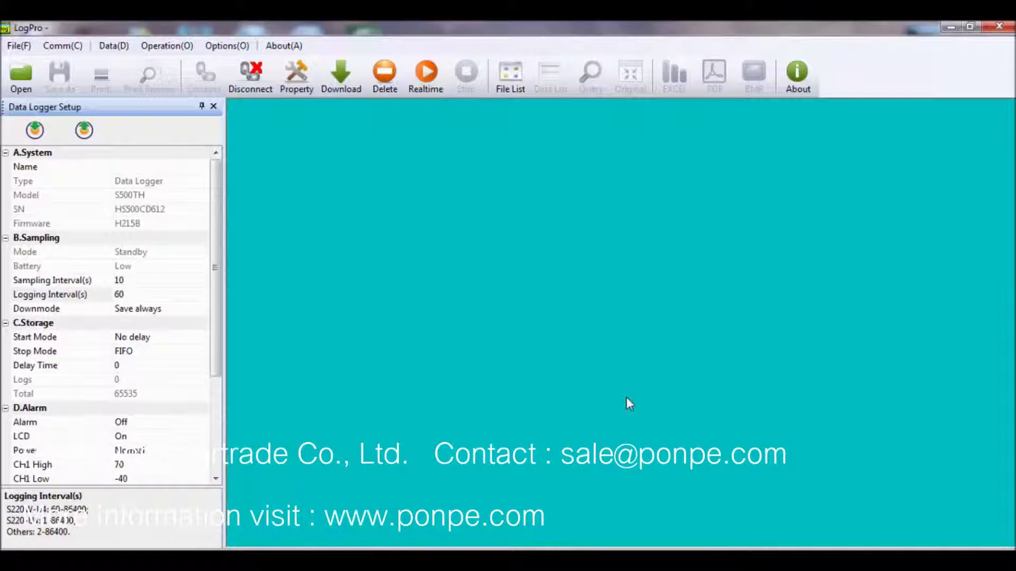
# - Open HS500CD611_20180619_1649.logp from File List as a graph and show its Data List
pyautogui.click(341, 89)
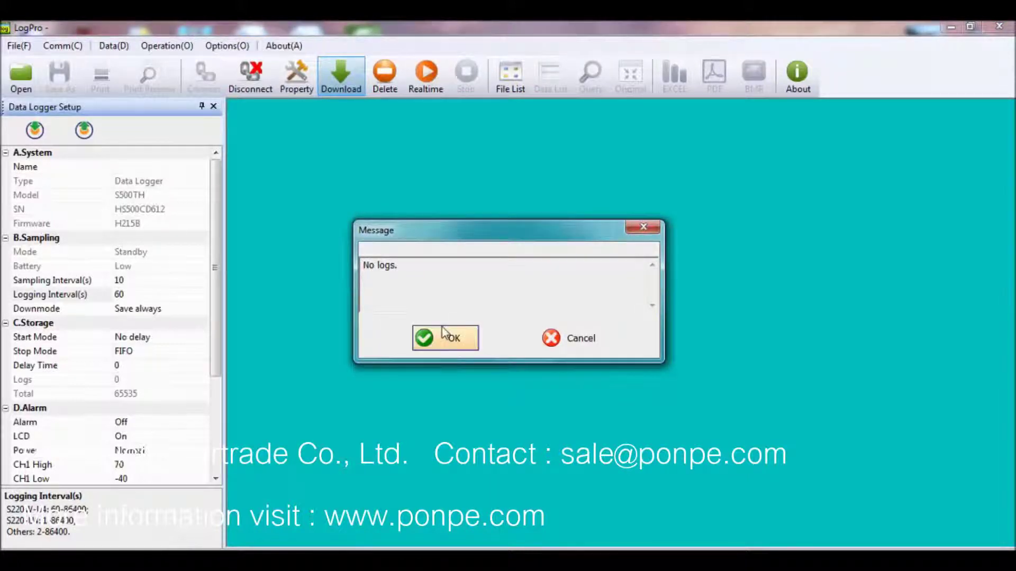
pyautogui.click(451, 338)
pyautogui.click(512, 74)
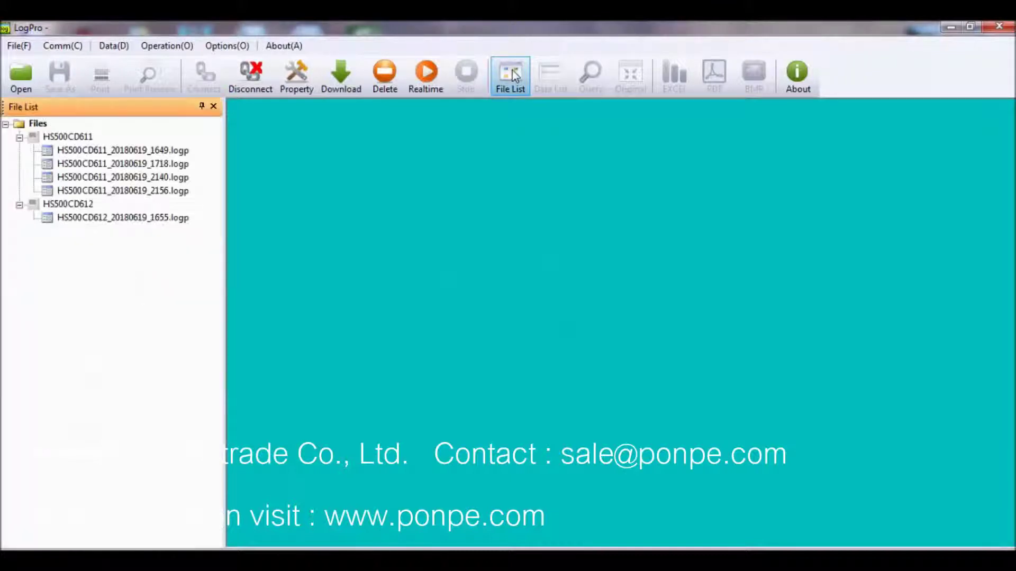
pyautogui.click(158, 151)
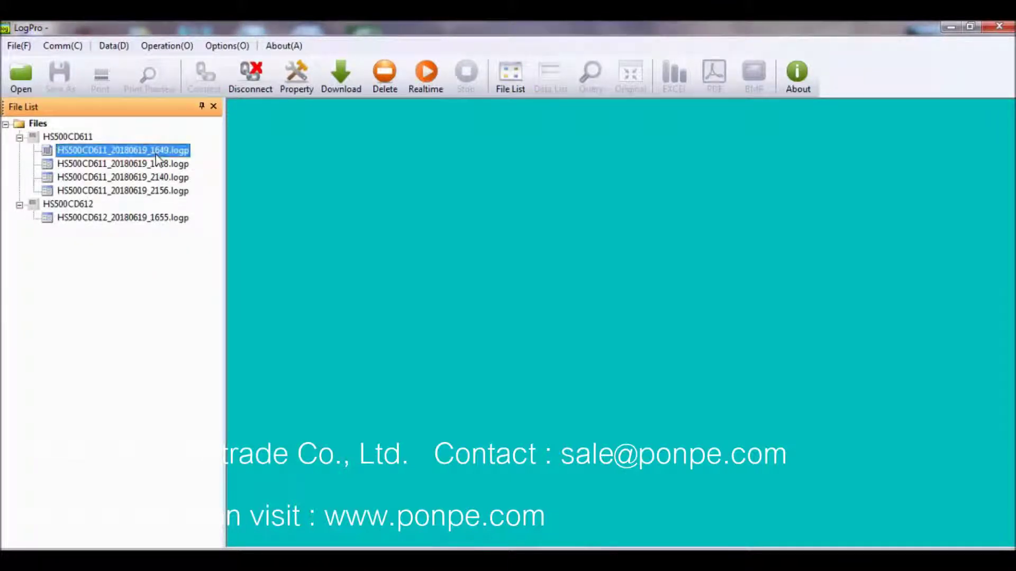
pyautogui.doubleClick(144, 154)
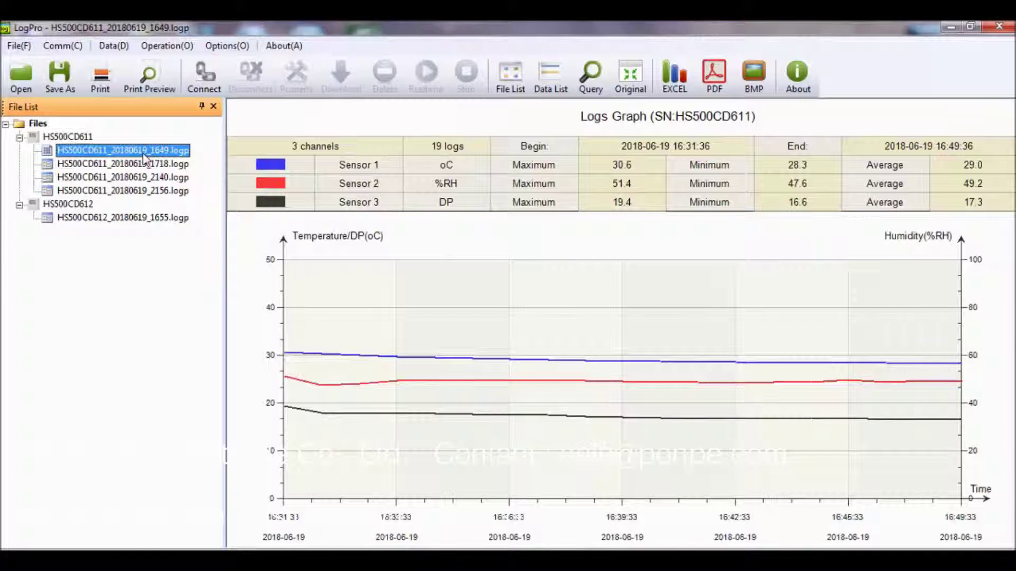
pyautogui.click(343, 389)
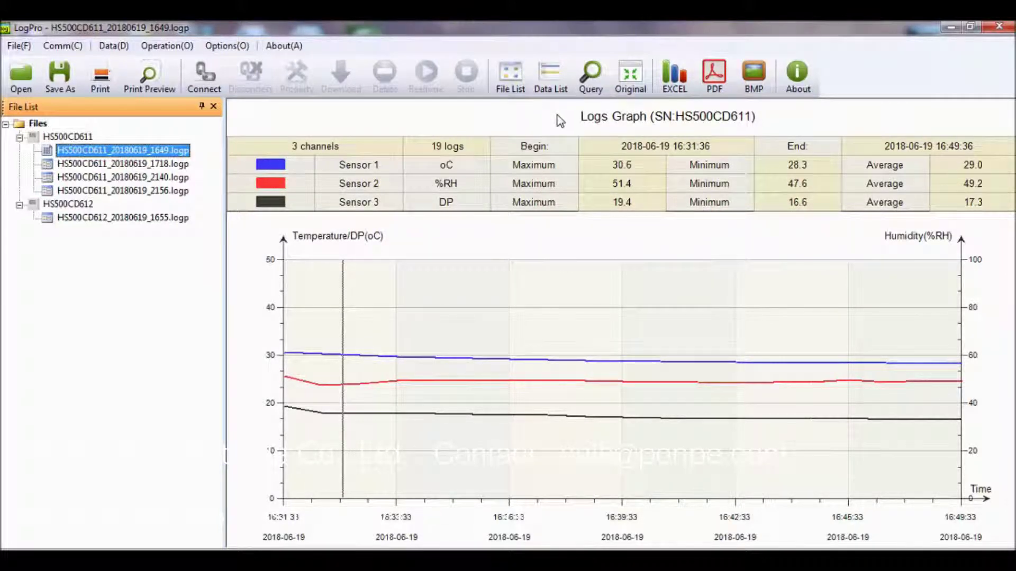
pyautogui.click(550, 78)
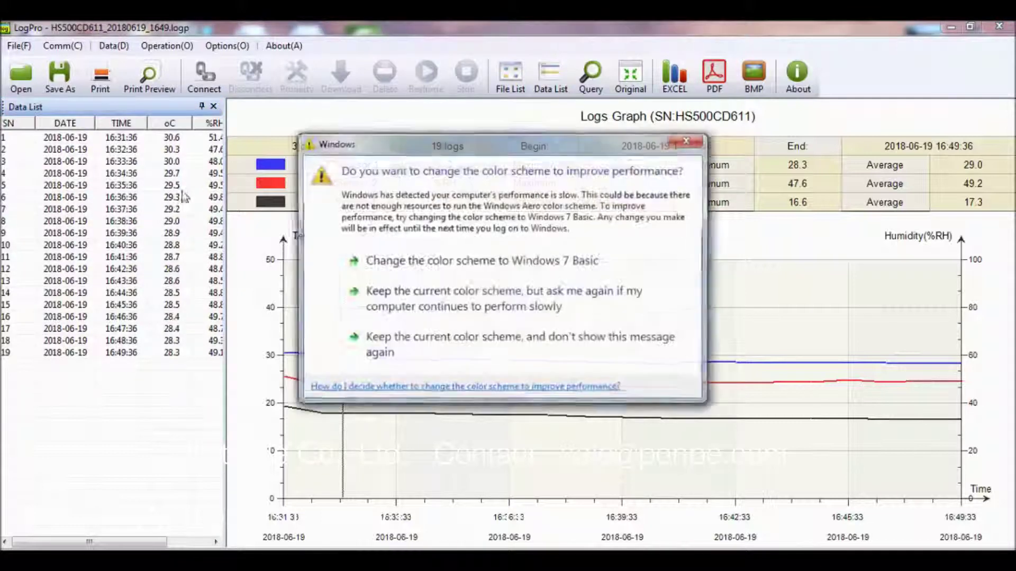
# - Export the logs as PDF file '8889' to the Desktop and confirm the Success message
pyautogui.click(701, 140)
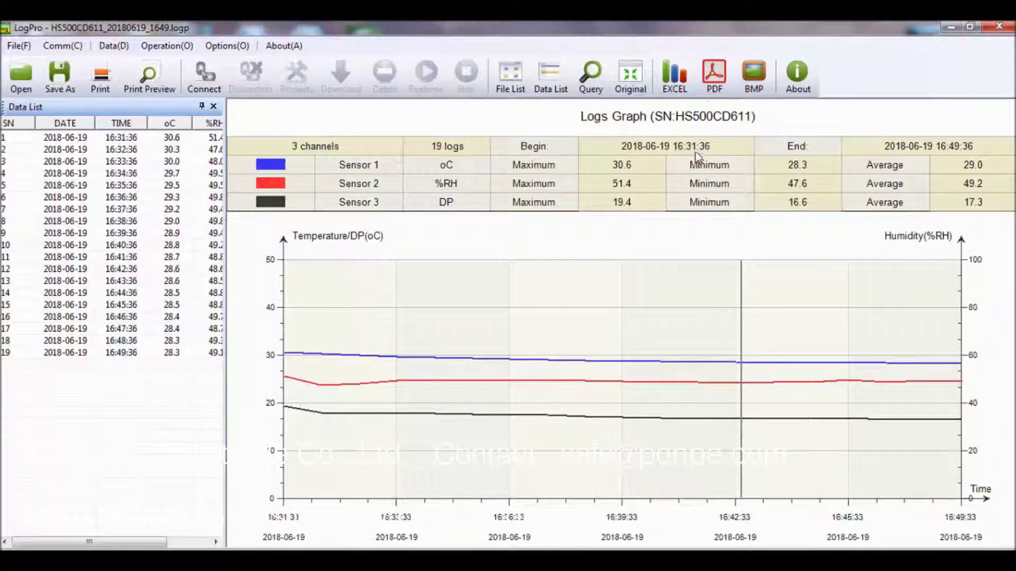
pyautogui.click(717, 85)
pyautogui.write('8889')
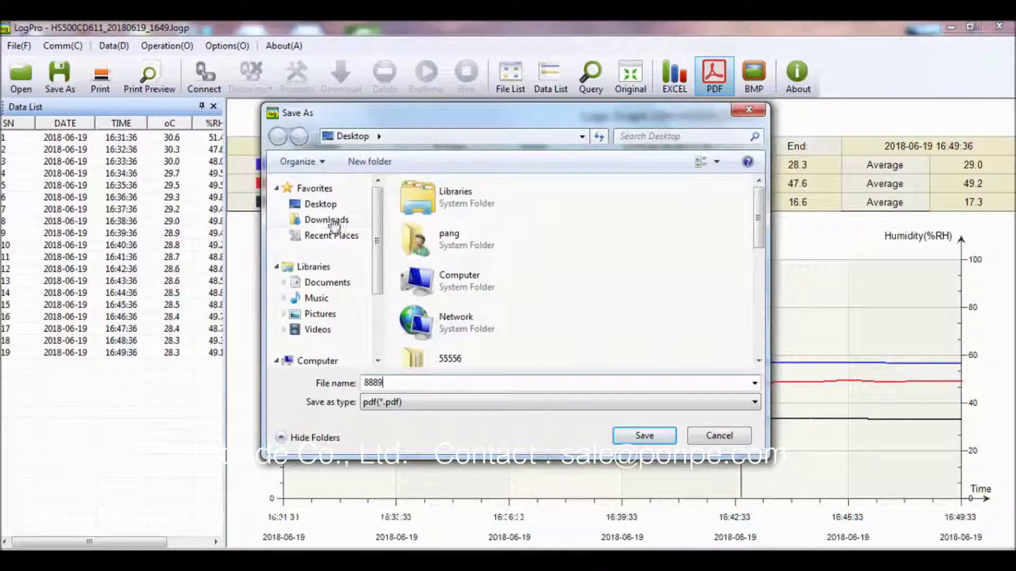
pyautogui.click(320, 206)
pyautogui.click(629, 437)
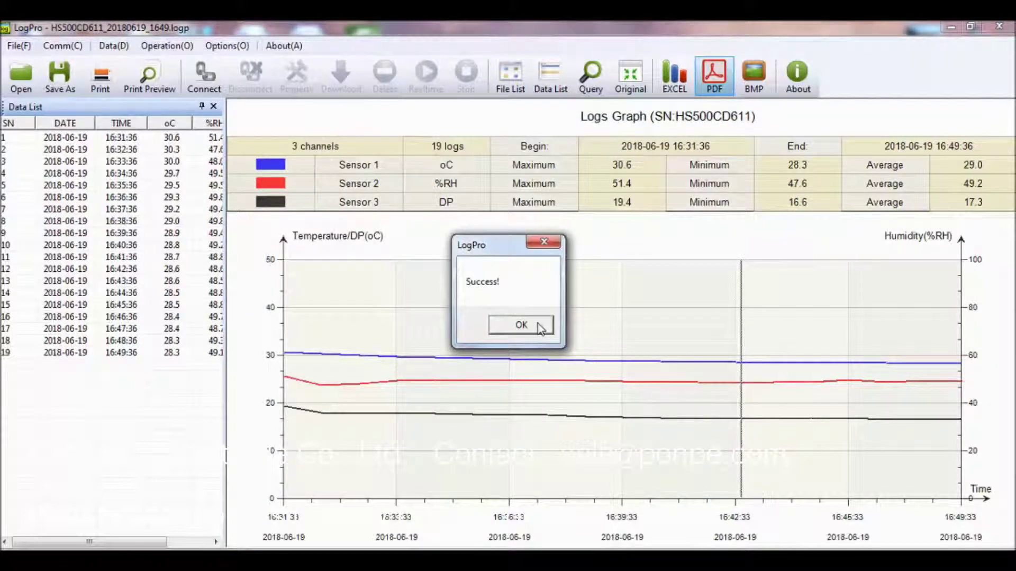
pyautogui.click(540, 327)
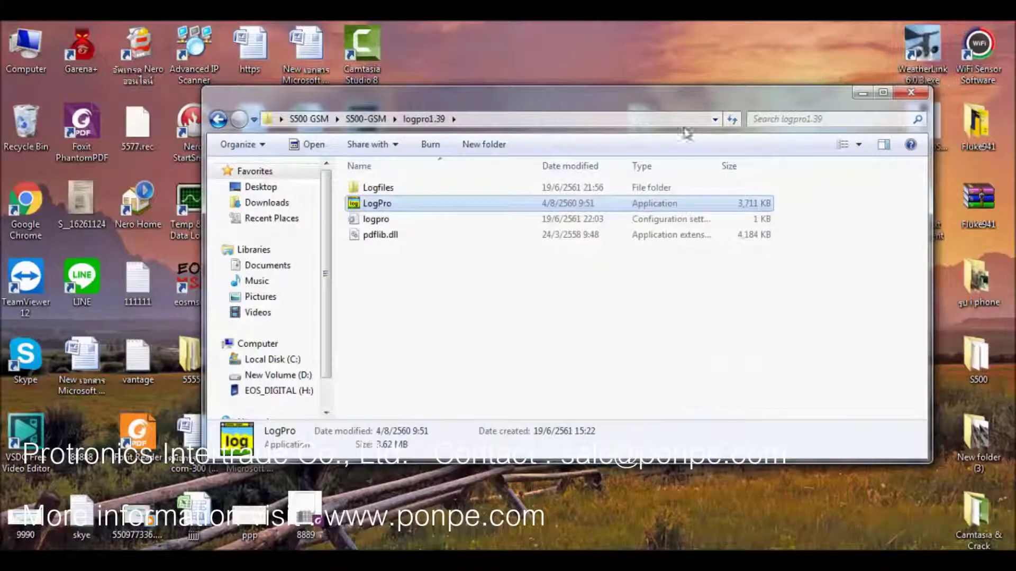
# - Open the exported jjjj workbook in Excel to check the 12 HS500CD611 readings, then close it
pyautogui.click(911, 93)
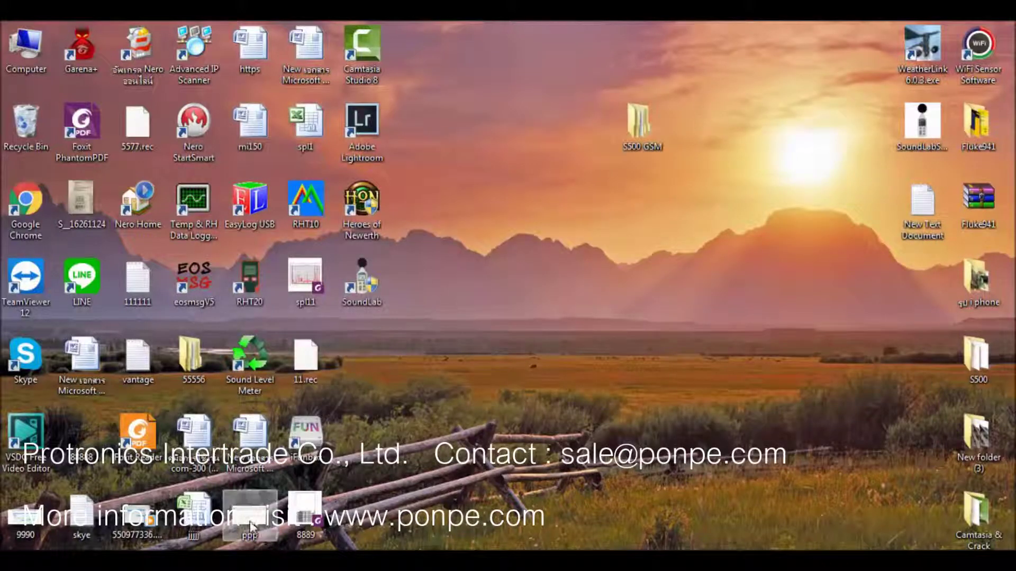
pyautogui.doubleClick(214, 516)
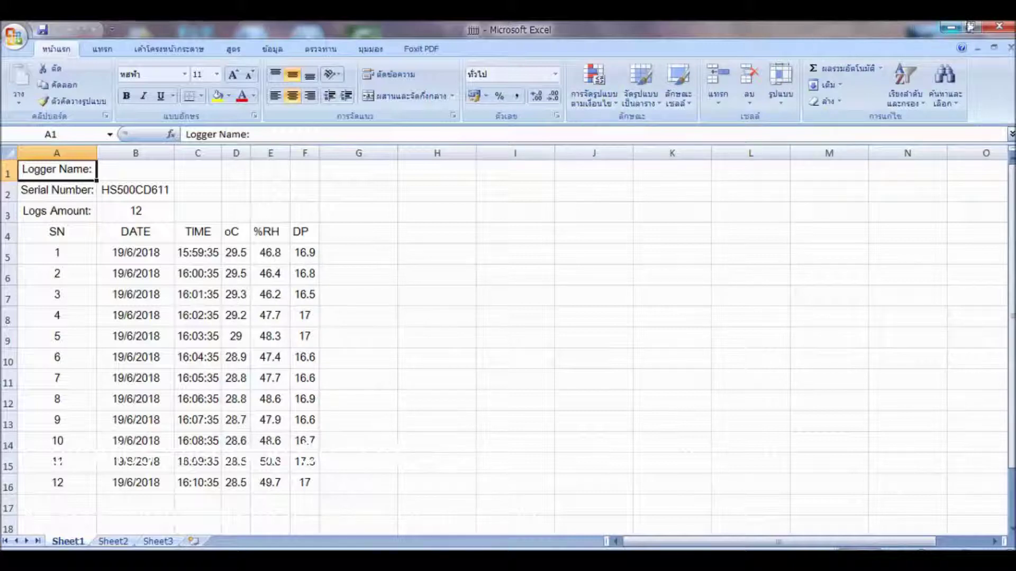
pyautogui.click(999, 27)
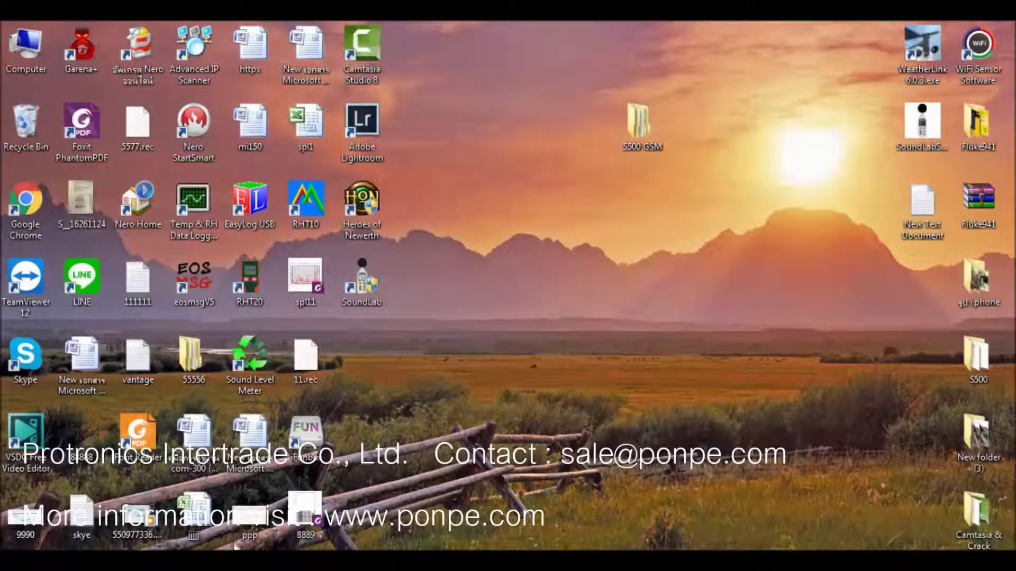
pyautogui.doubleClick(247, 518)
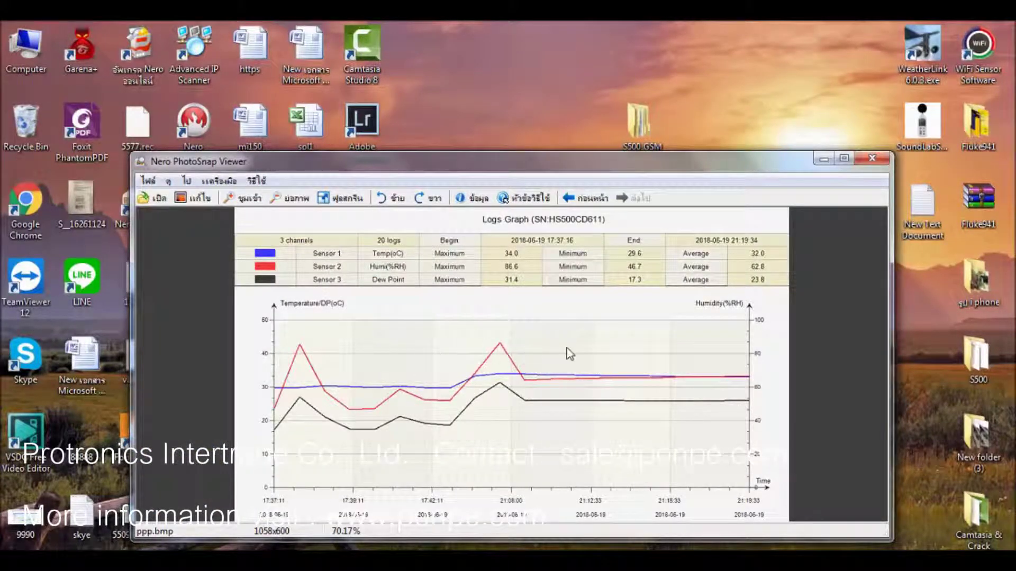
pyautogui.click(878, 157)
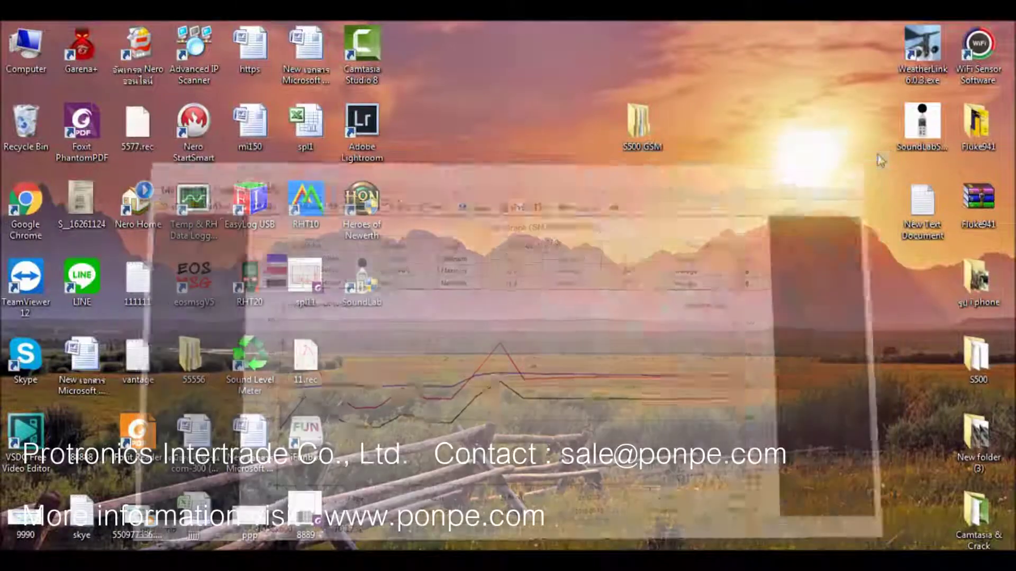
pyautogui.doubleClick(305, 516)
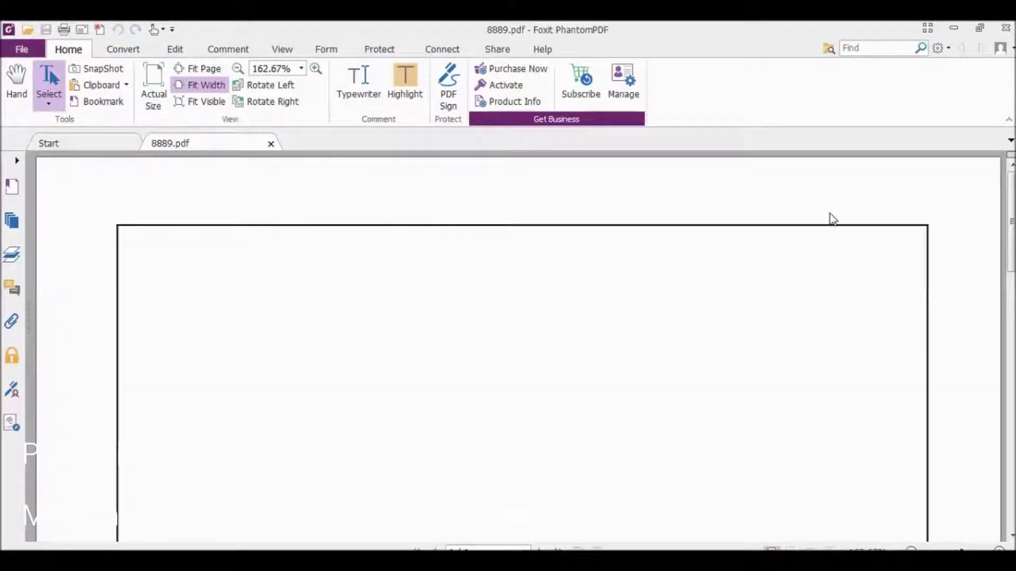
pyautogui.moveTo(1011, 212); pyautogui.dragTo(1011, 310)
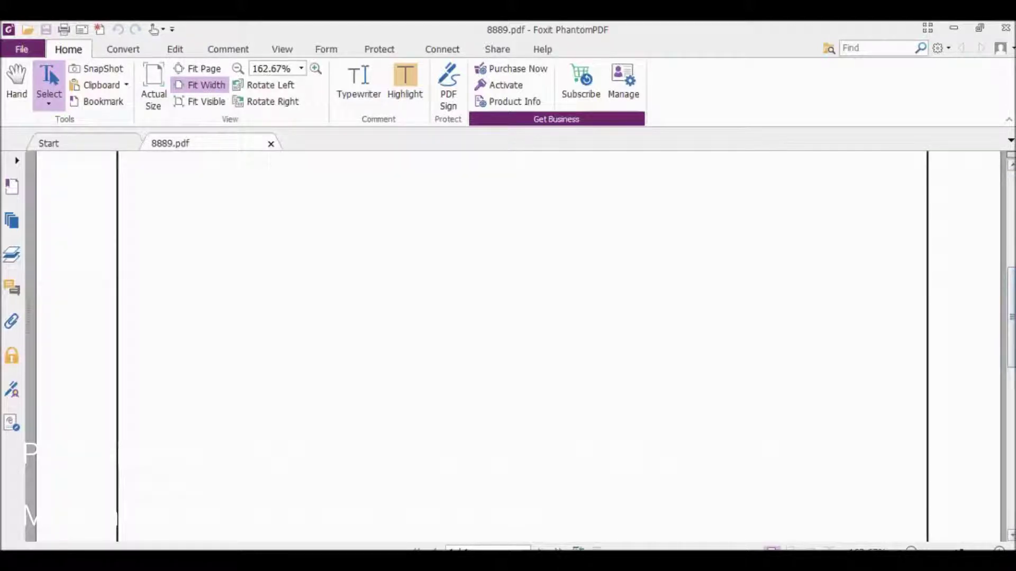
pyautogui.moveTo(1011, 538); pyautogui.dragTo(1012, 538)
pyautogui.moveTo(1012, 480); pyautogui.dragTo(1011, 521)
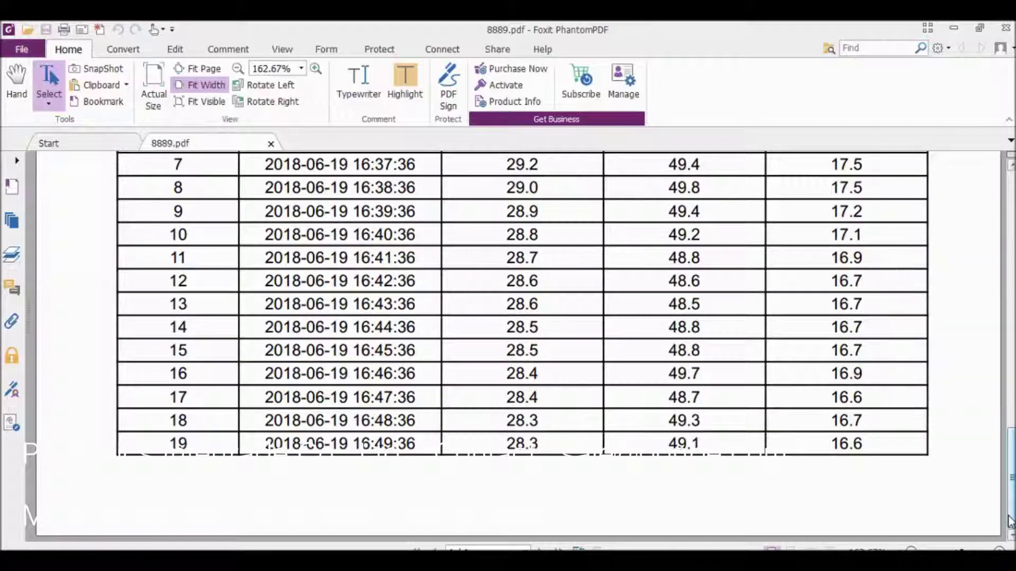
pyautogui.moveTo(1011, 477); pyautogui.dragTo(1011, 418)
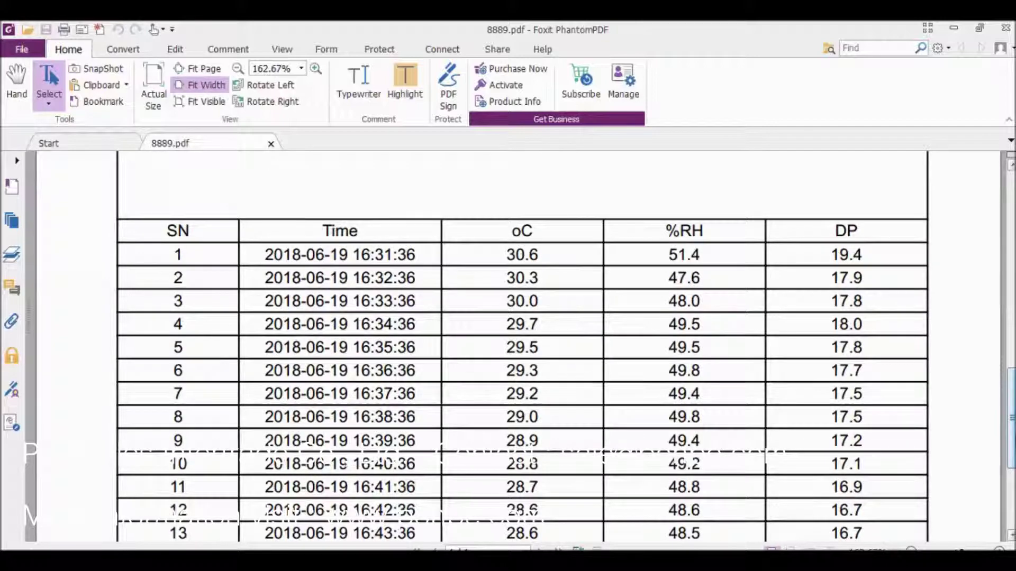
pyautogui.click(1008, 29)
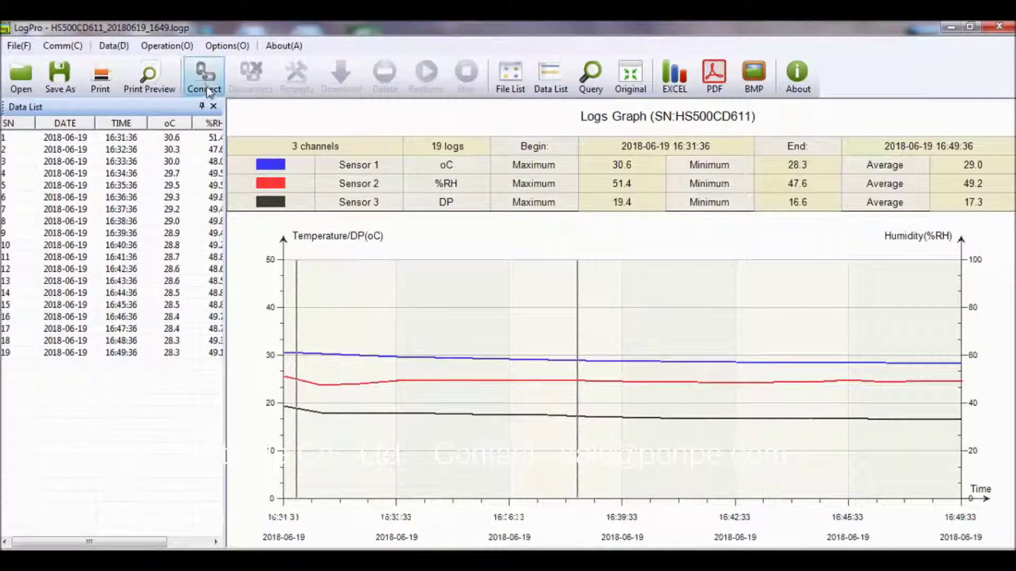
# - Connect to the logger on the COM port and delete all its stored logs, confirming success
pyautogui.click(209, 91)
pyautogui.click(462, 329)
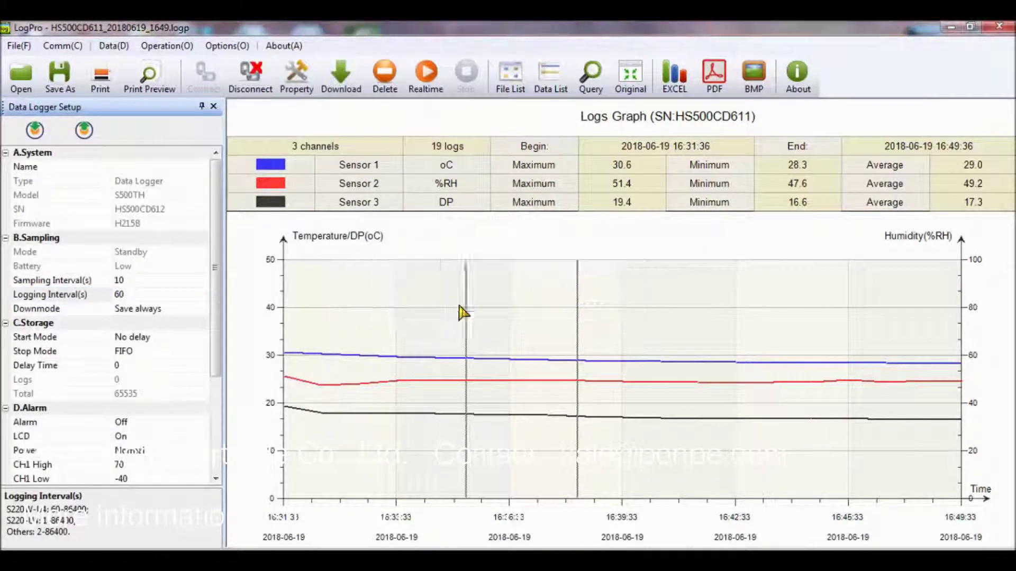
pyautogui.click(383, 83)
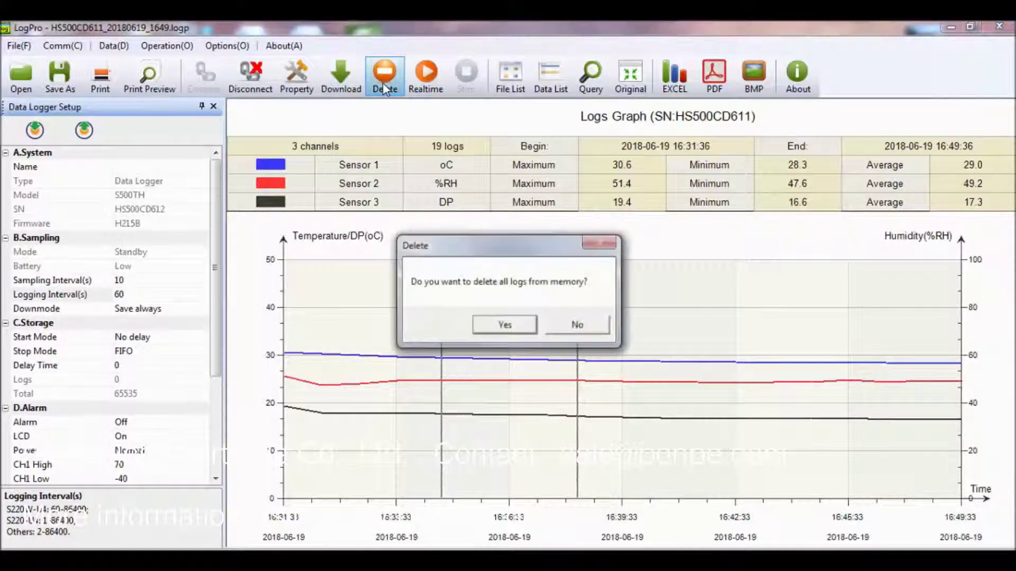
pyautogui.click(507, 325)
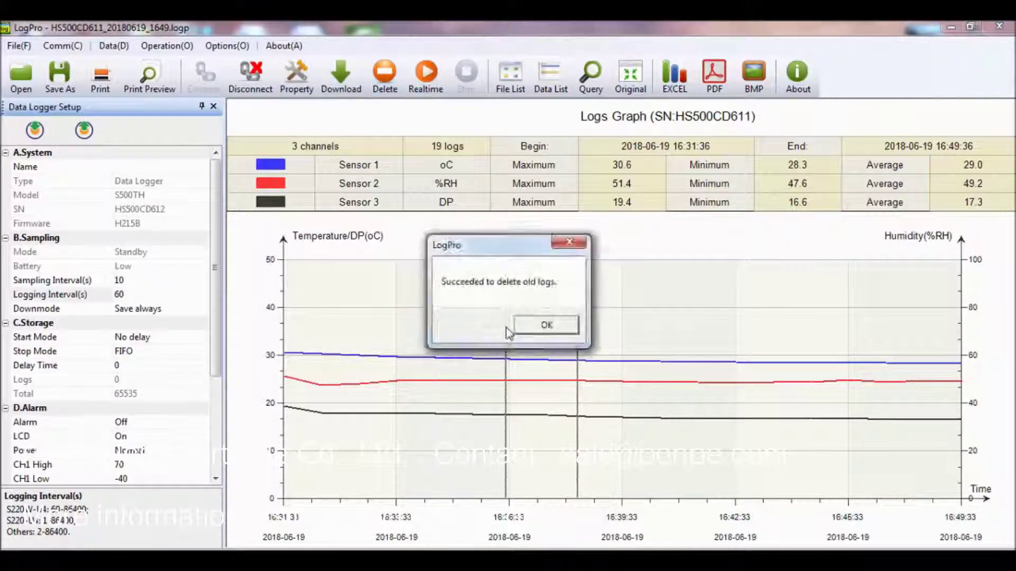
pyautogui.click(531, 330)
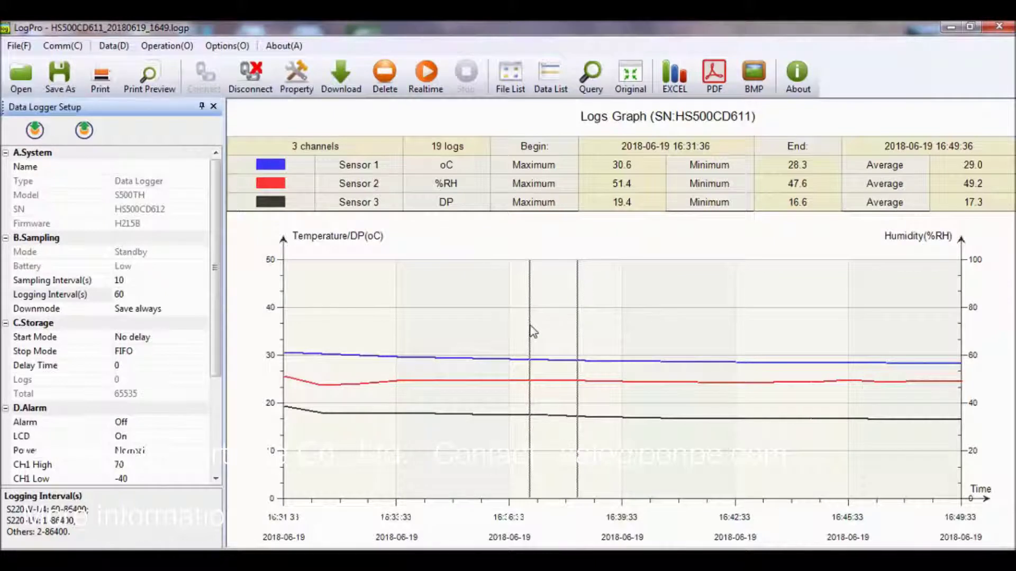